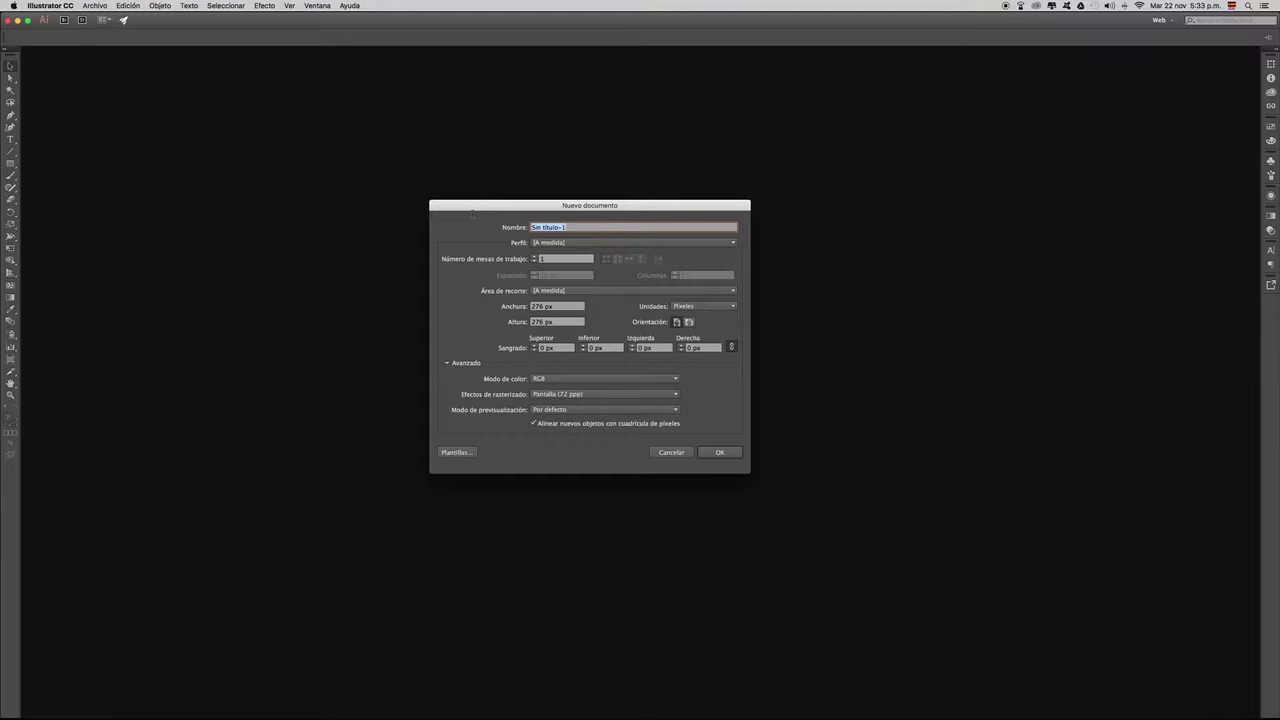
- Name the new document "mi documento" and choose the Web profile
text(mi documento)
click(568, 243)
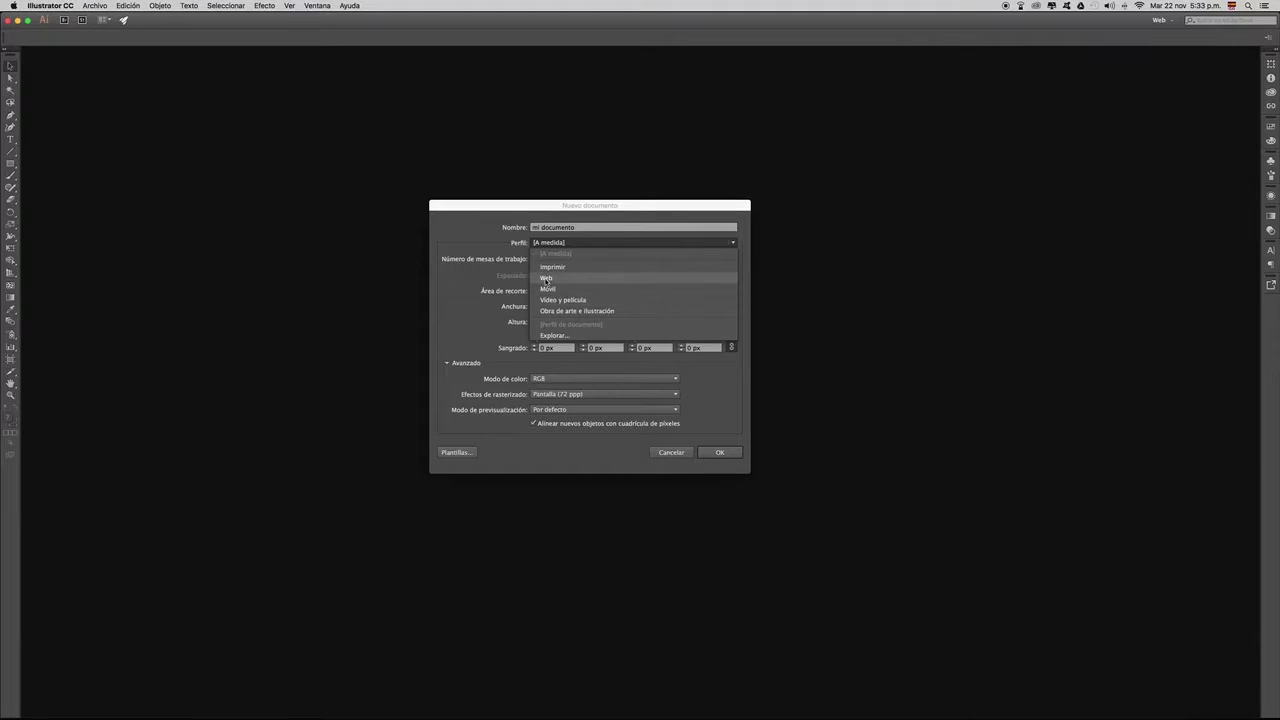
click(548, 279)
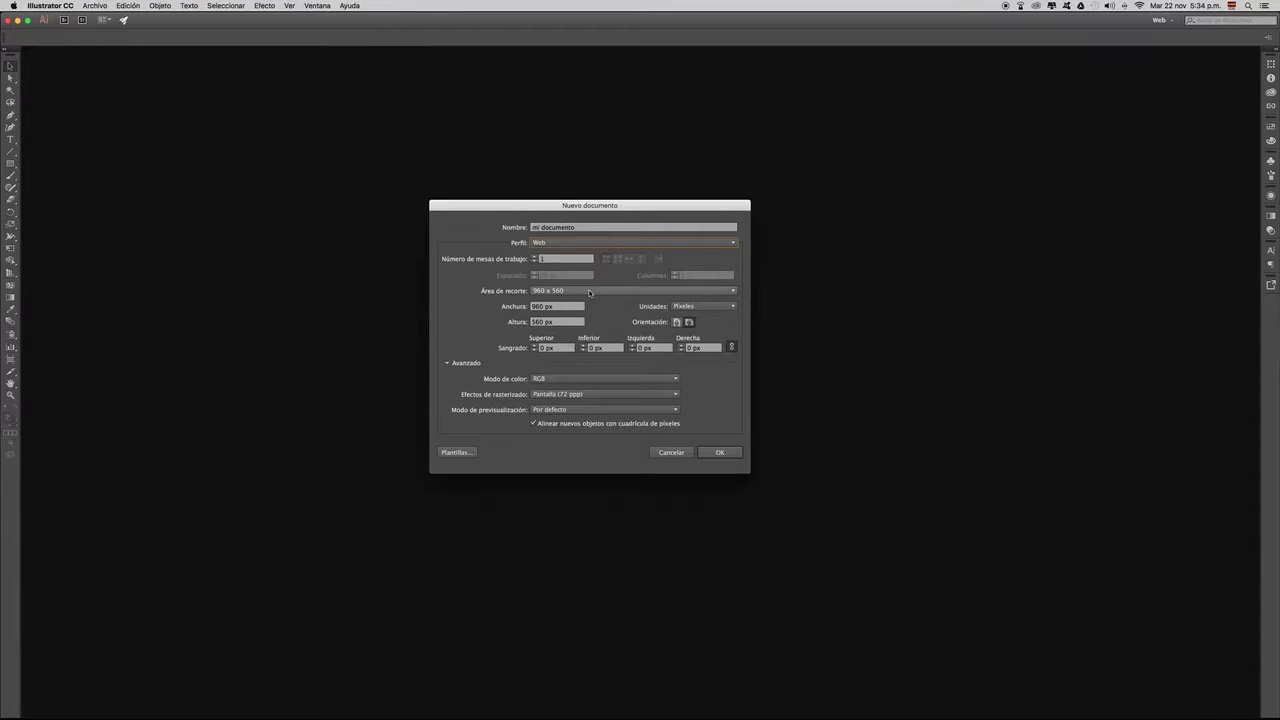
- Set the new document's width to 900 px
double_click(543, 307)
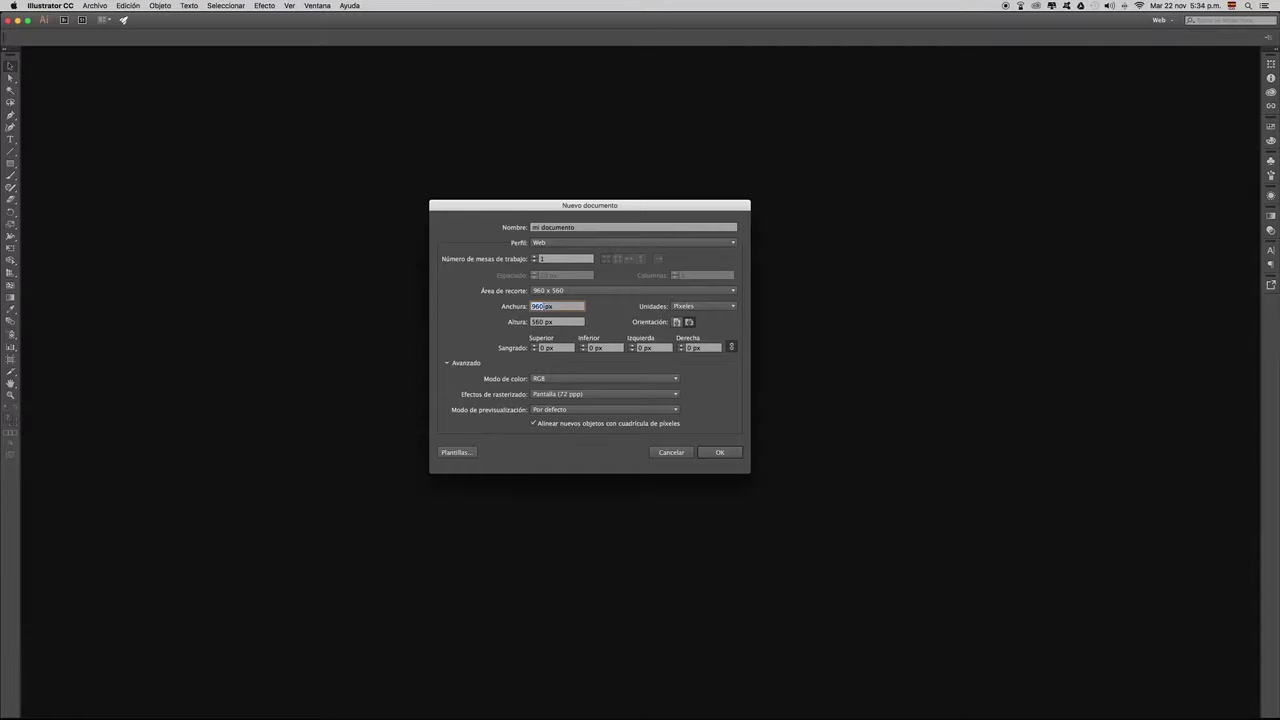
click(543, 306)
double_click(541, 306)
text(00)
key(BackSpace)
key(BackSpace)
text(900)
- Keep the document units as pixels and choose landscape orientation
click(716, 307)
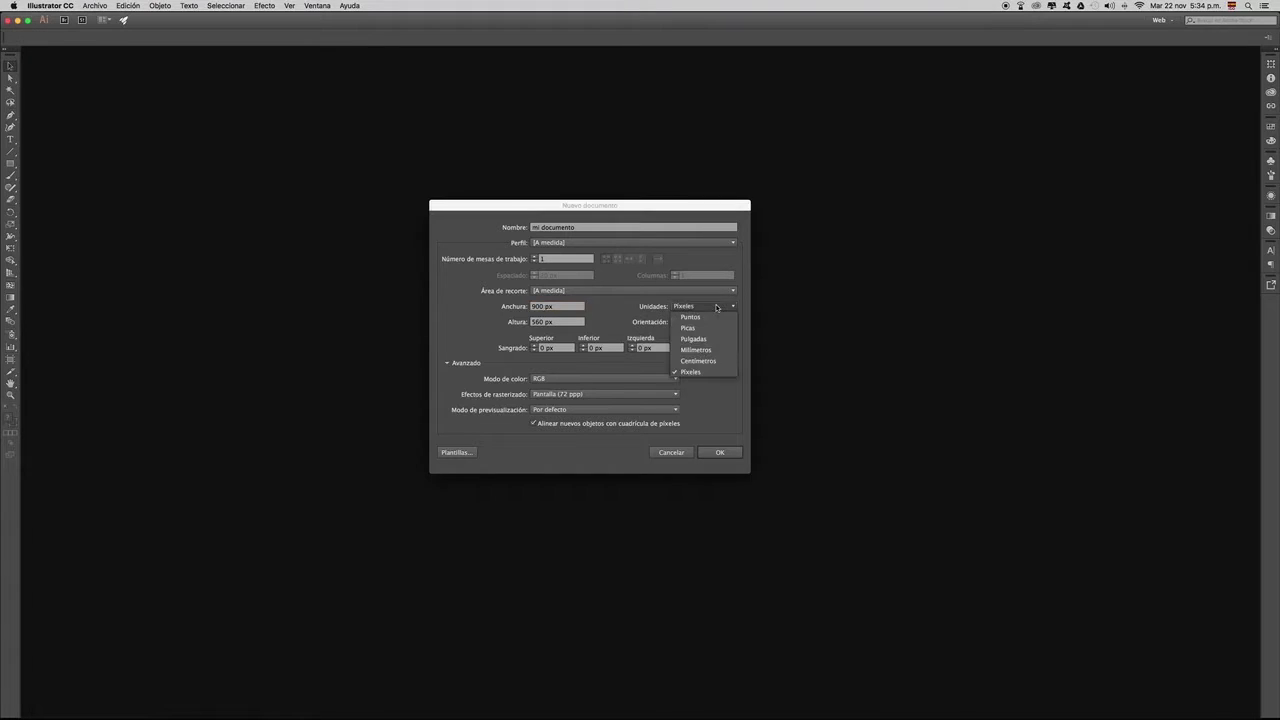
click(688, 373)
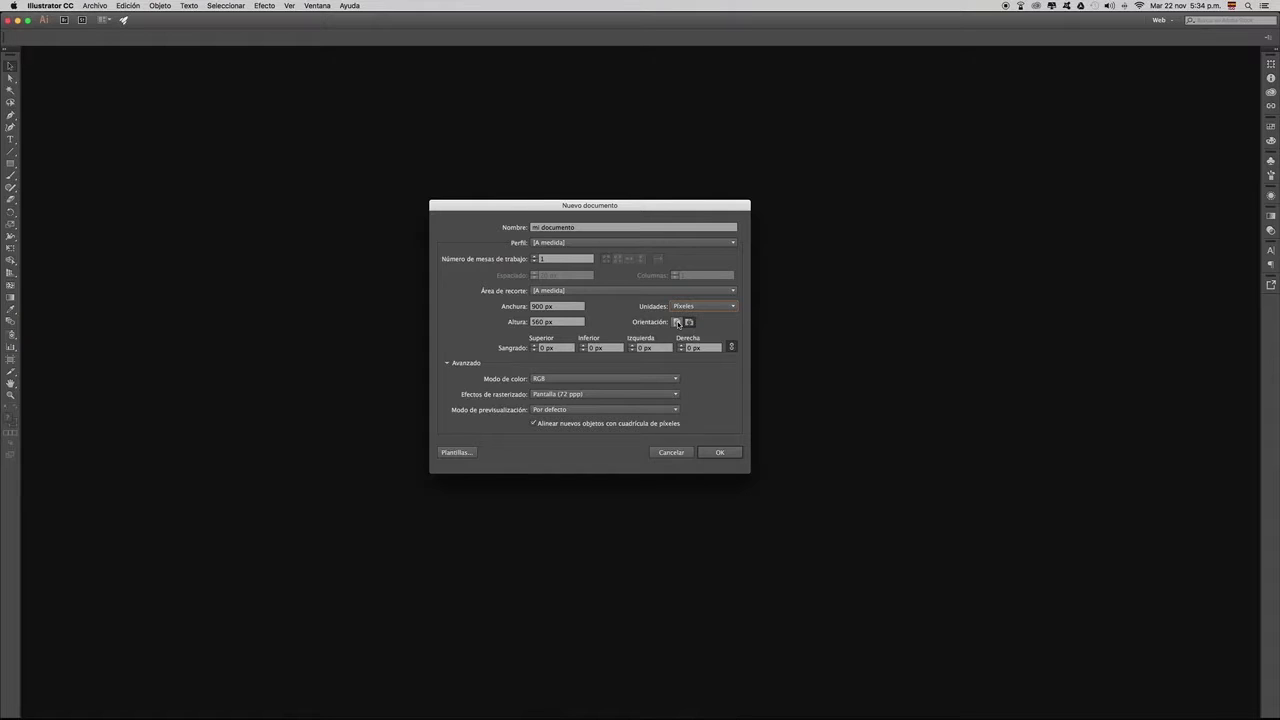
click(678, 322)
click(689, 322)
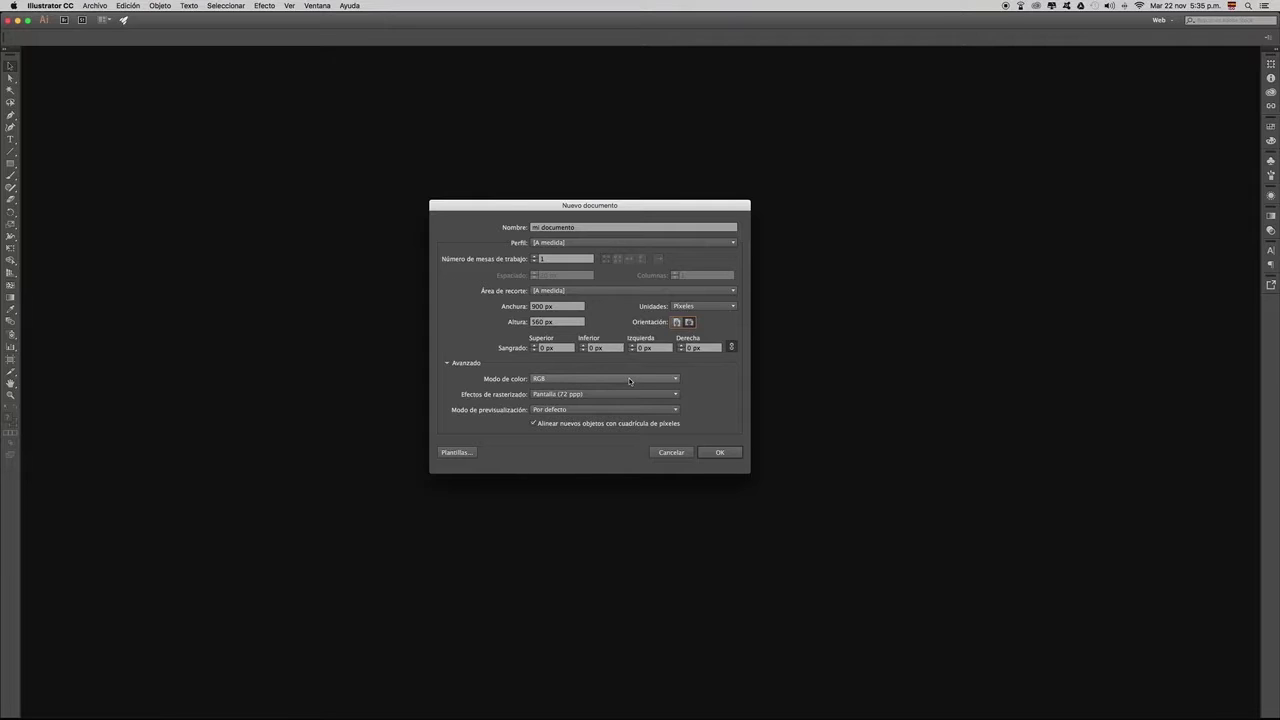
- Keep the colour mode as RGB and create the document
click(629, 379)
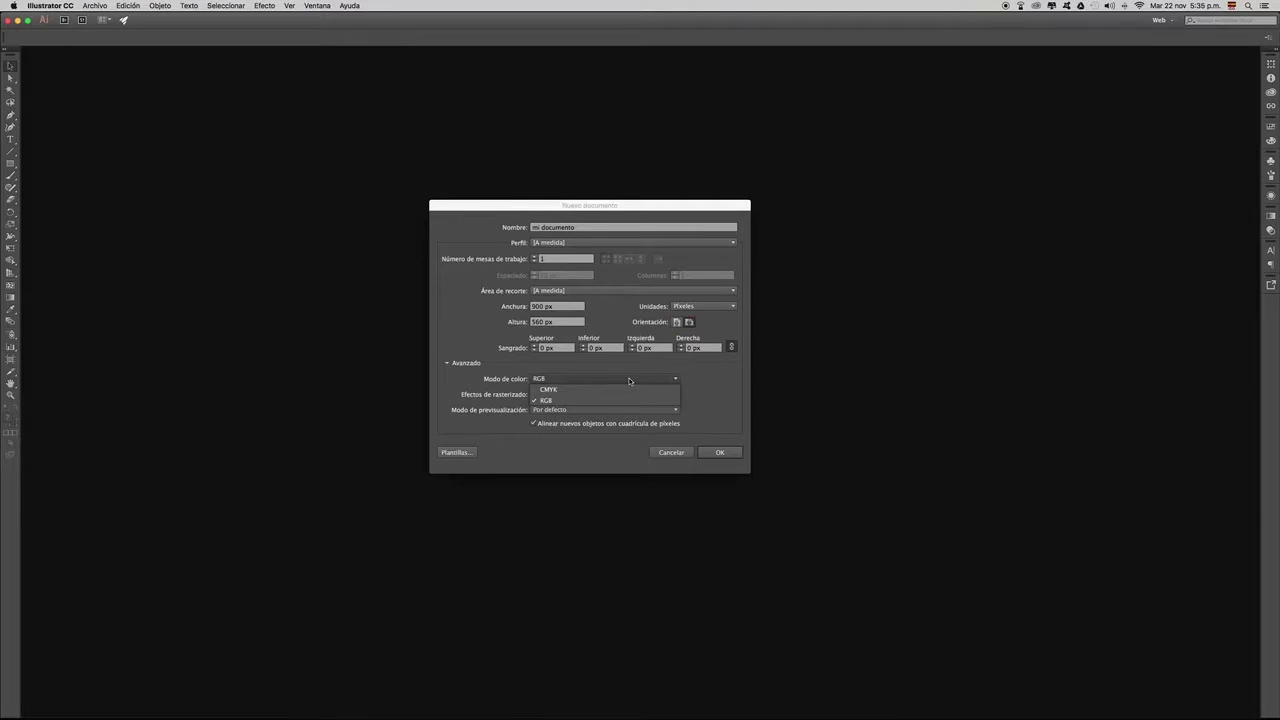
click(629, 379)
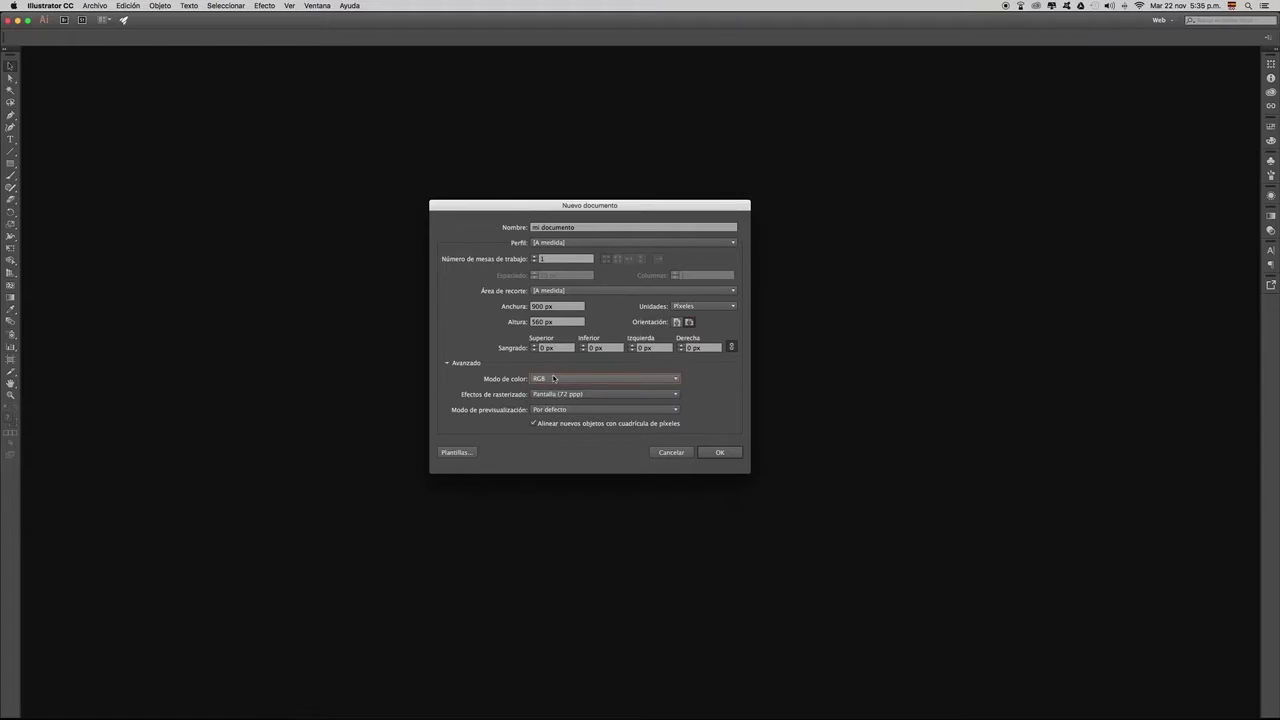
click(547, 379)
click(545, 400)
click(545, 380)
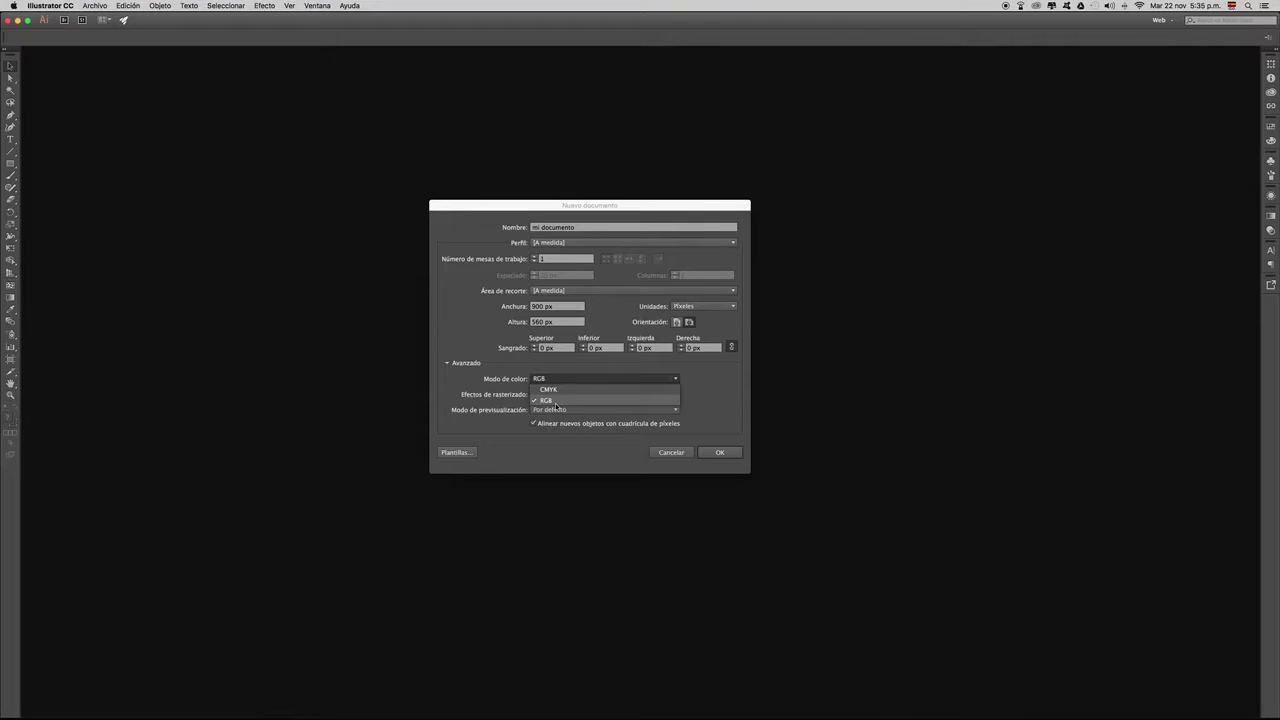
click(556, 404)
click(718, 453)
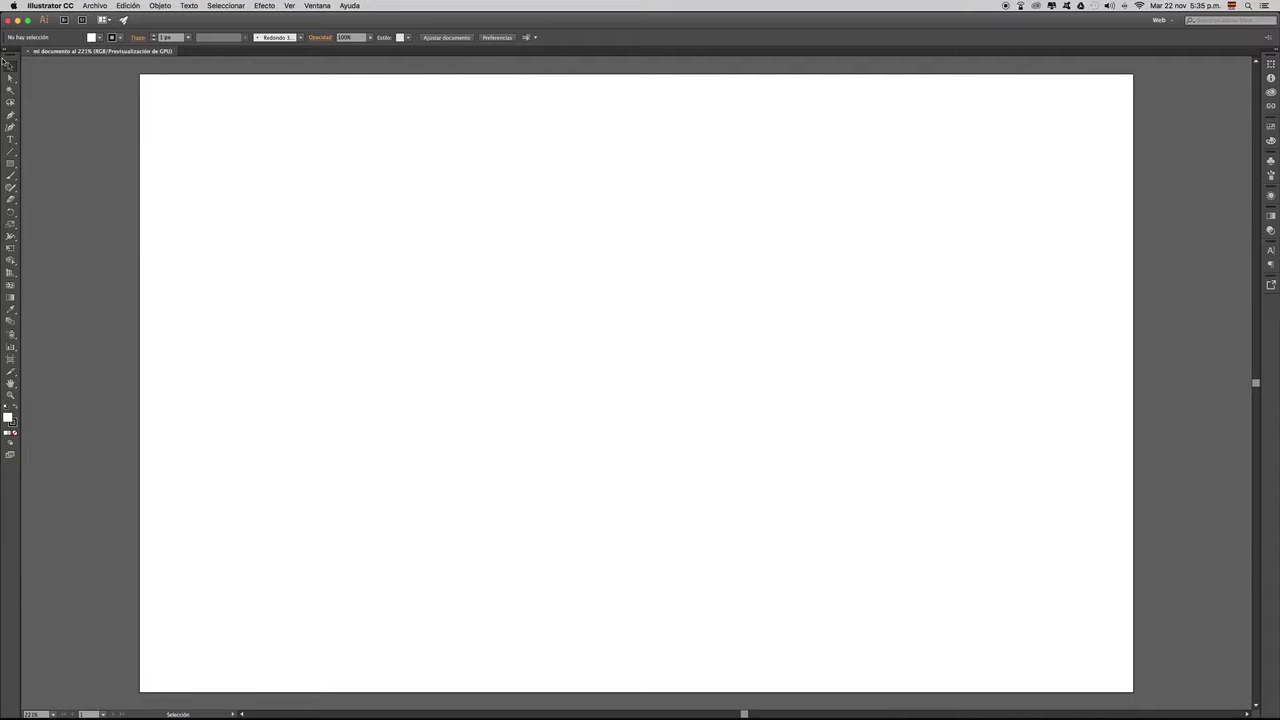
- Draw a rectangle about 290 px wide and 237 px high in the upper-left part of the artboard
click(11, 164)
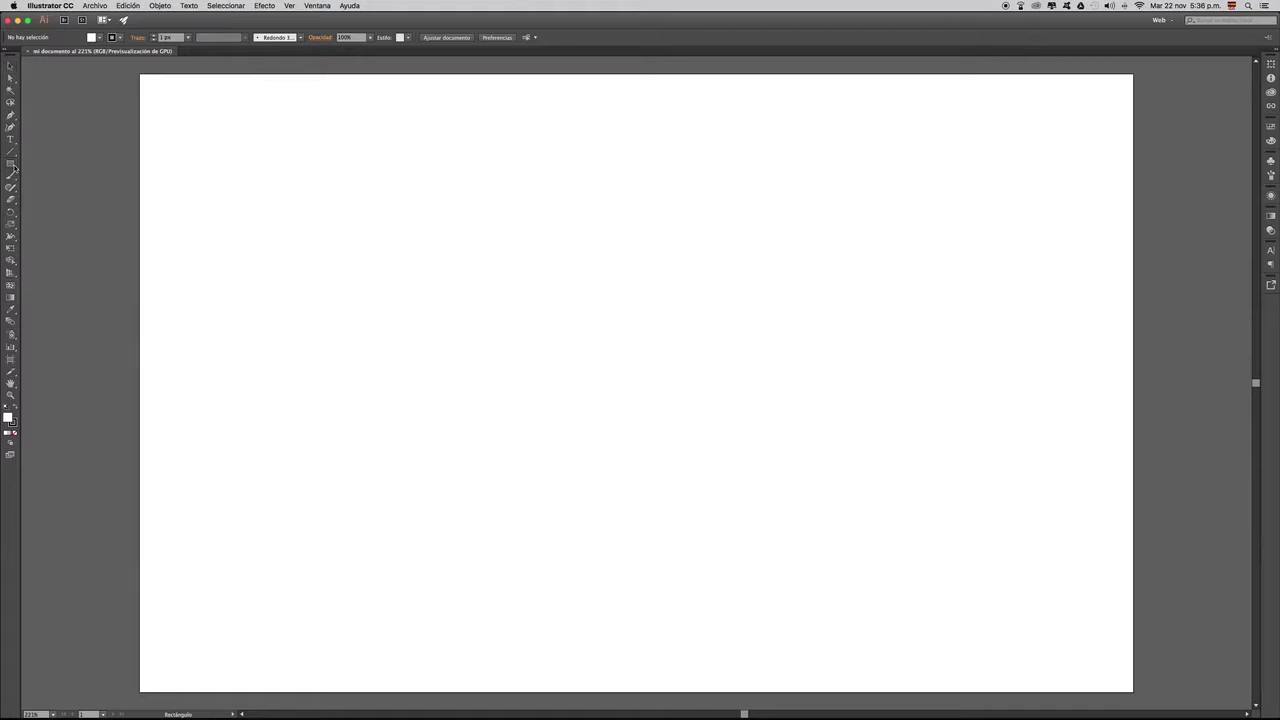
click(13, 167)
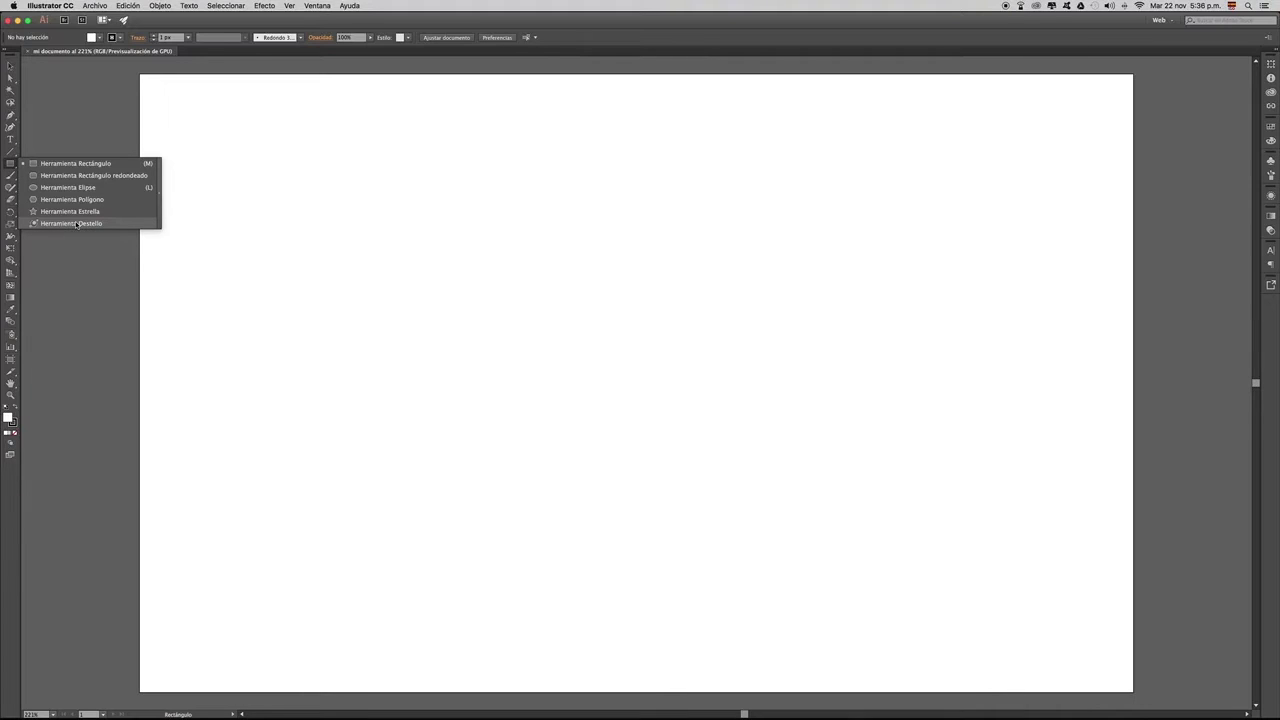
click(38, 163)
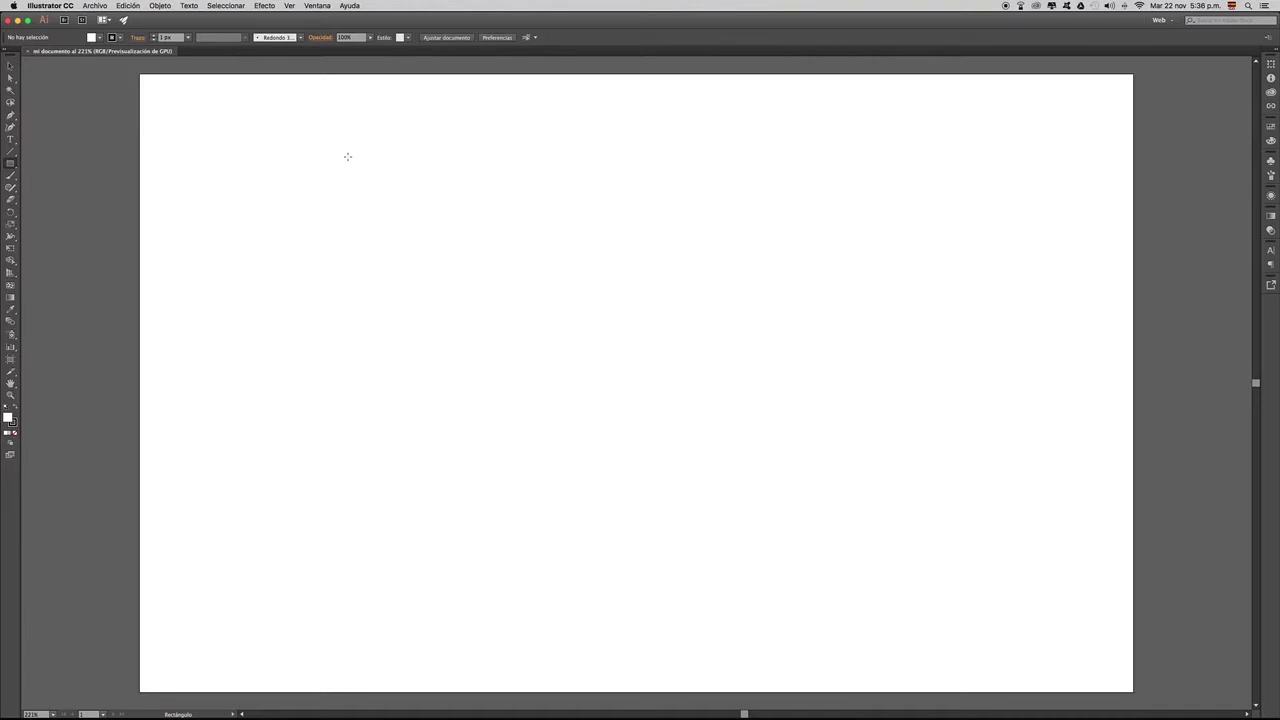
mouse_move(348, 157)
mouse_down()
mouse_move(494, 166)
mouse_move(506, 280)
mouse_move(550, 300)
mouse_move(674, 297)
mouse_move(669, 419)
mouse_up()
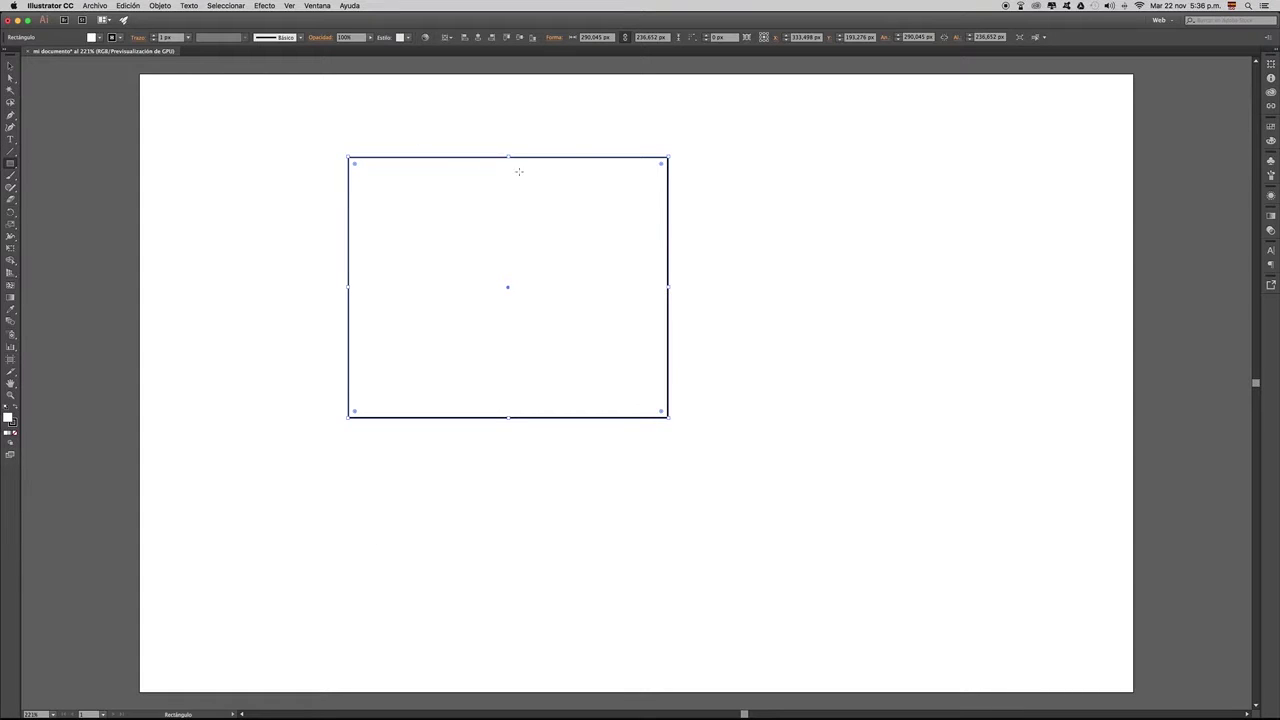
- Increase the rectangle's stroke weight to 5 px
click(153, 37)
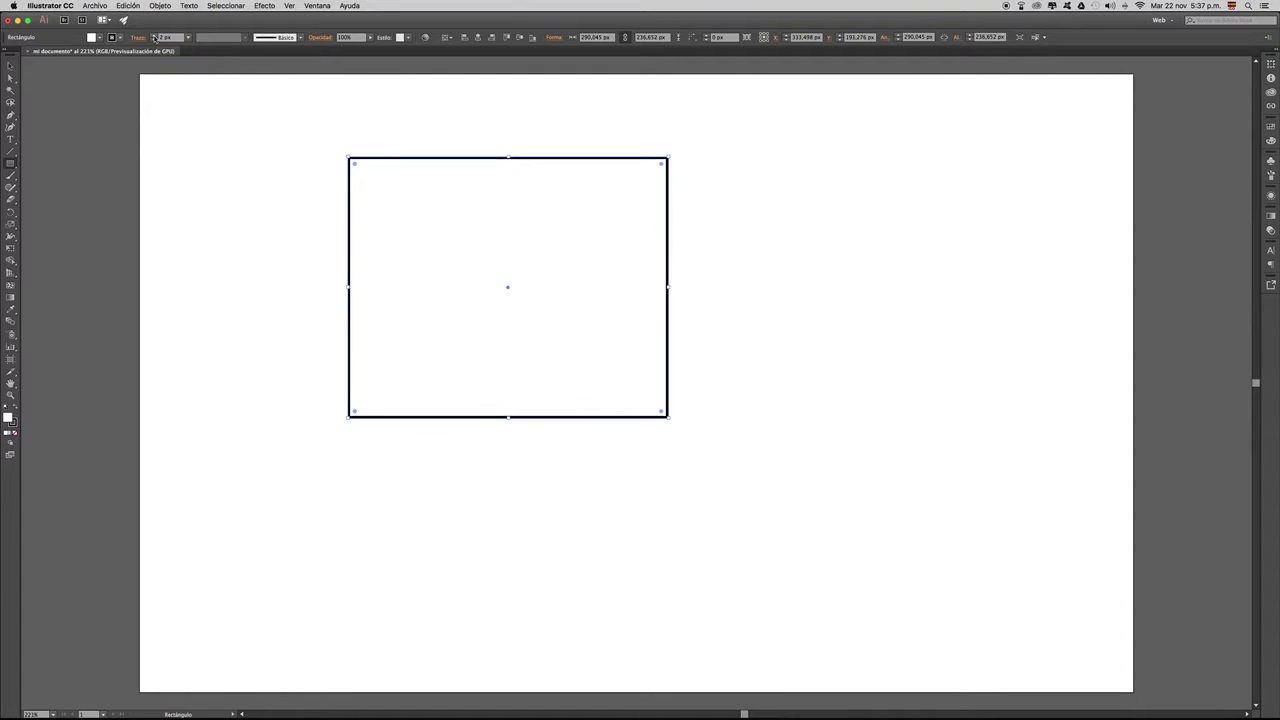
click(154, 37)
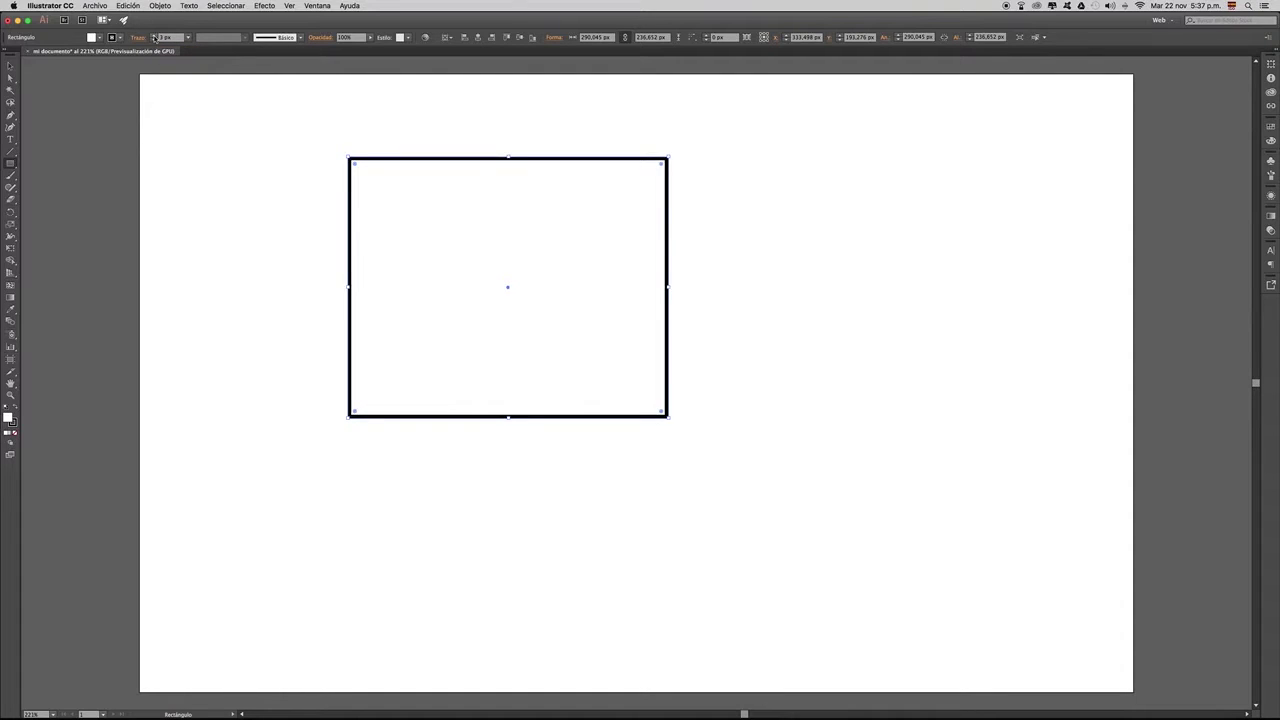
click(154, 37)
click(154, 37)
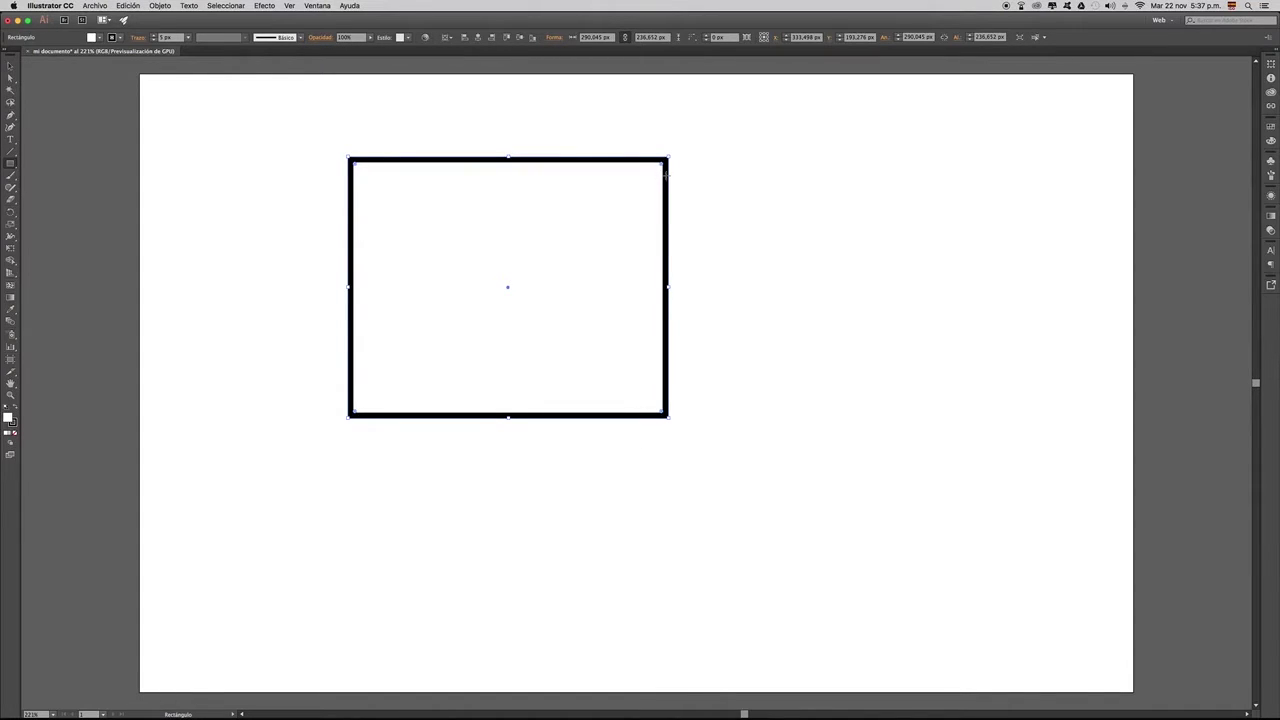
- Try the rough charcoal-like brush on the rectangle's stroke and return it to the Basic brush
click(302, 38)
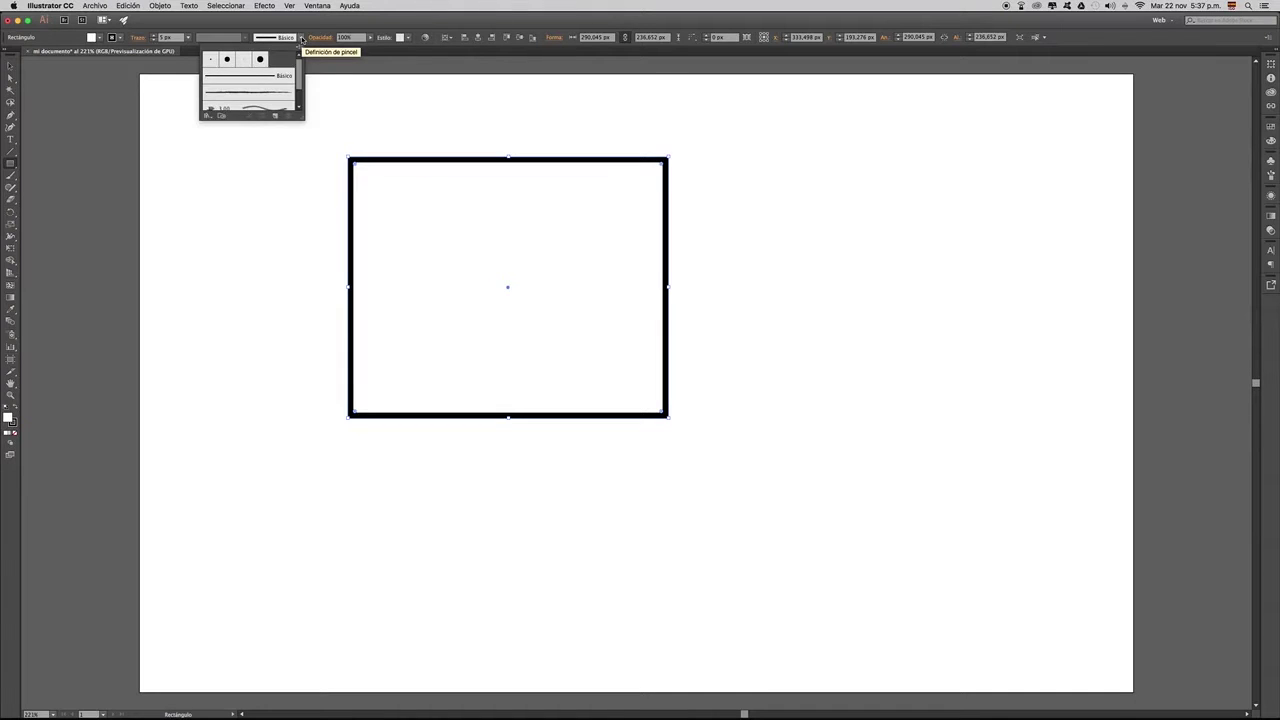
drag(301, 112, 302, 164)
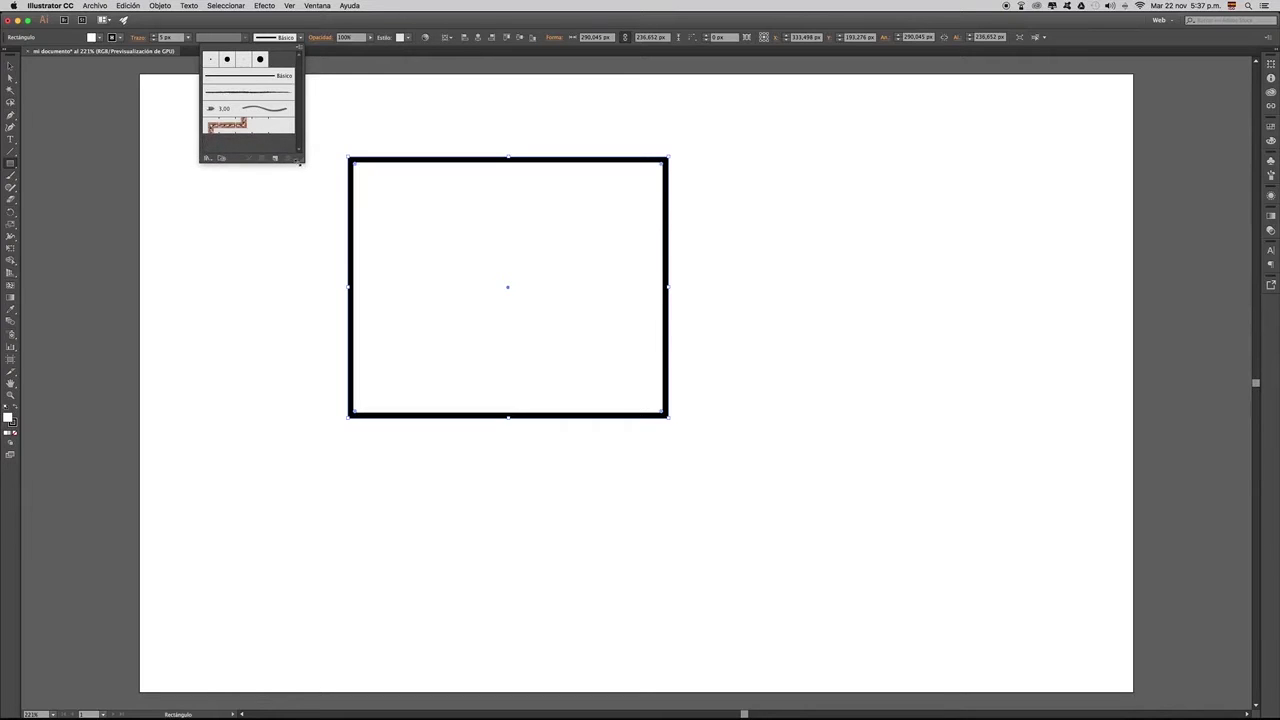
click(216, 95)
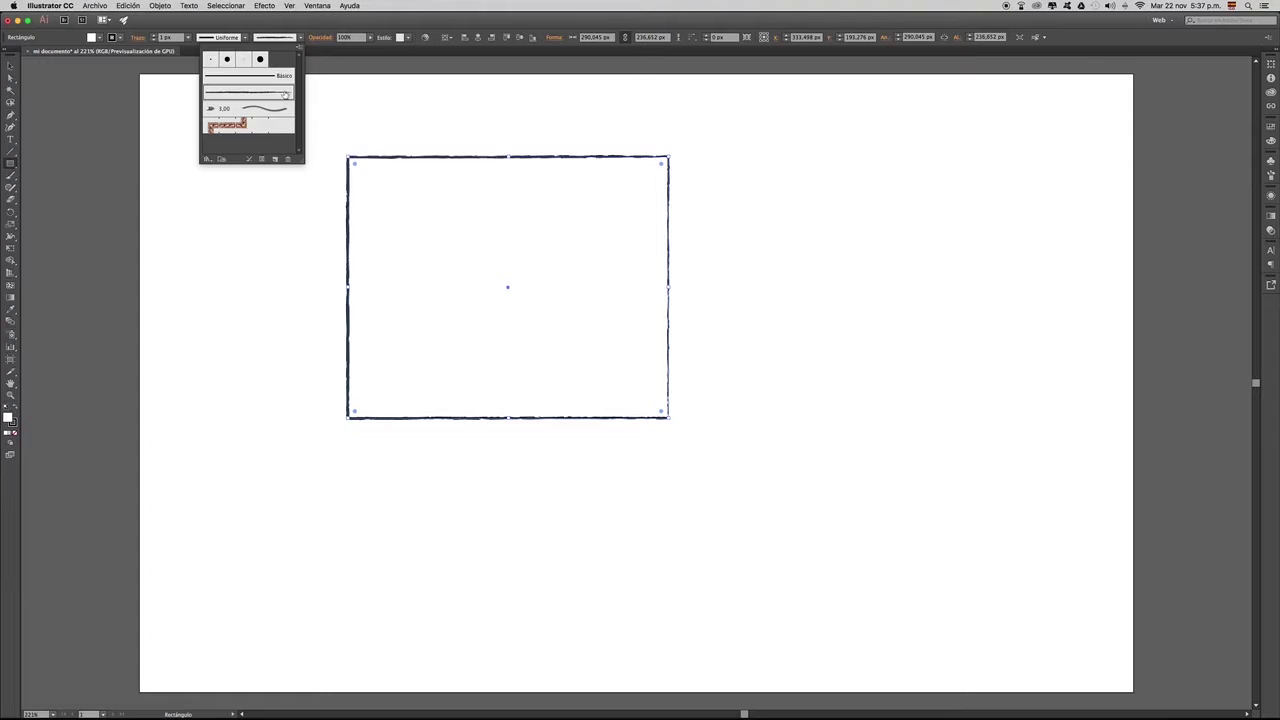
click(235, 75)
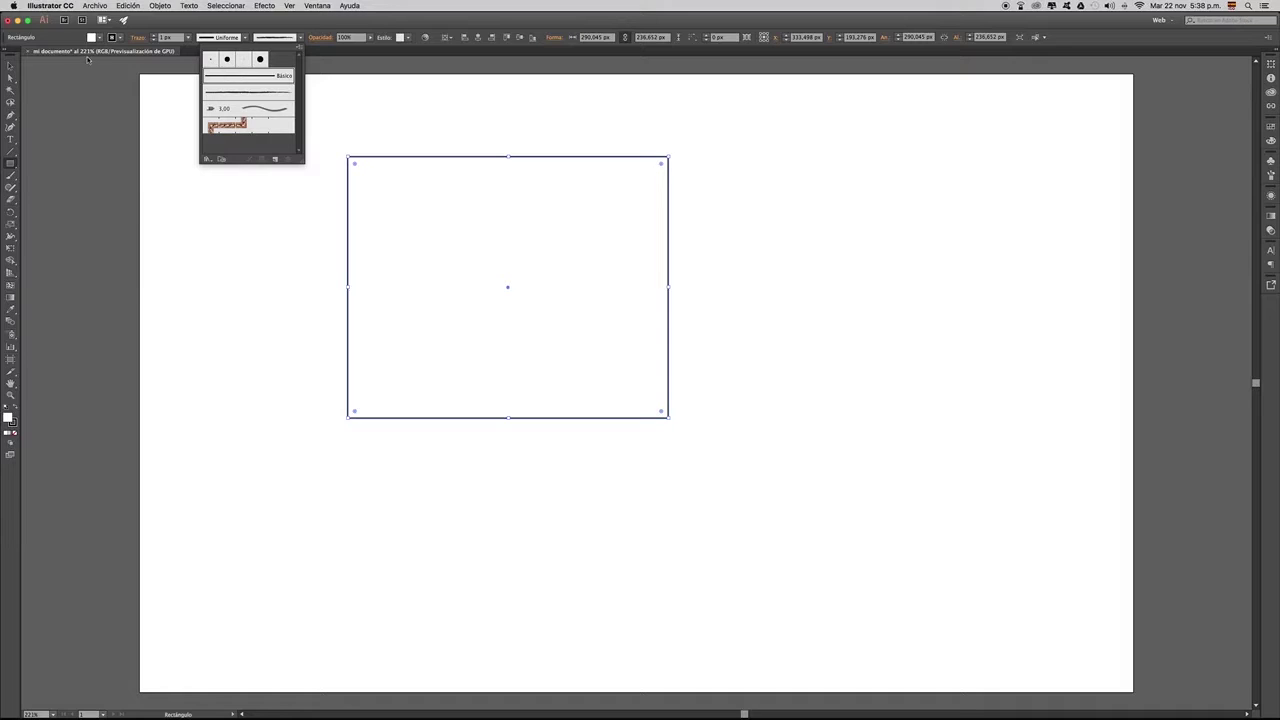
click(326, 53)
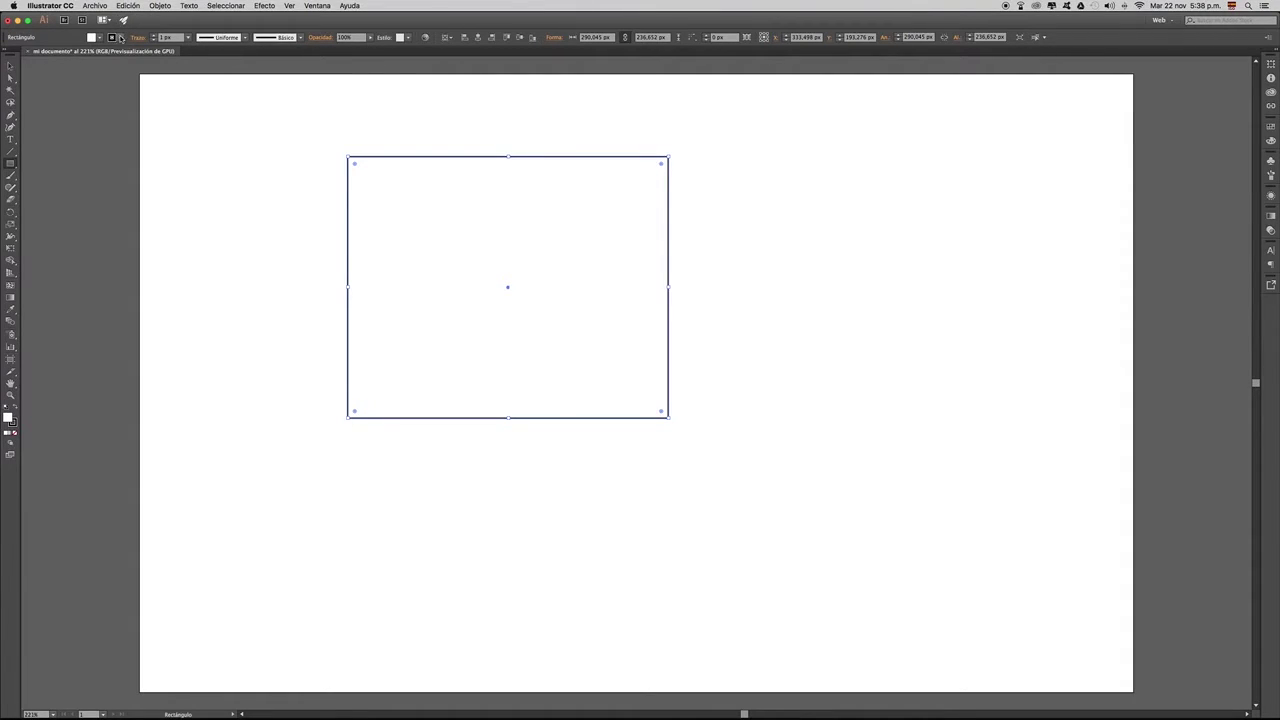
- Colour the rectangle's stroke with the red swatch R=237 G=28 B=36
click(120, 38)
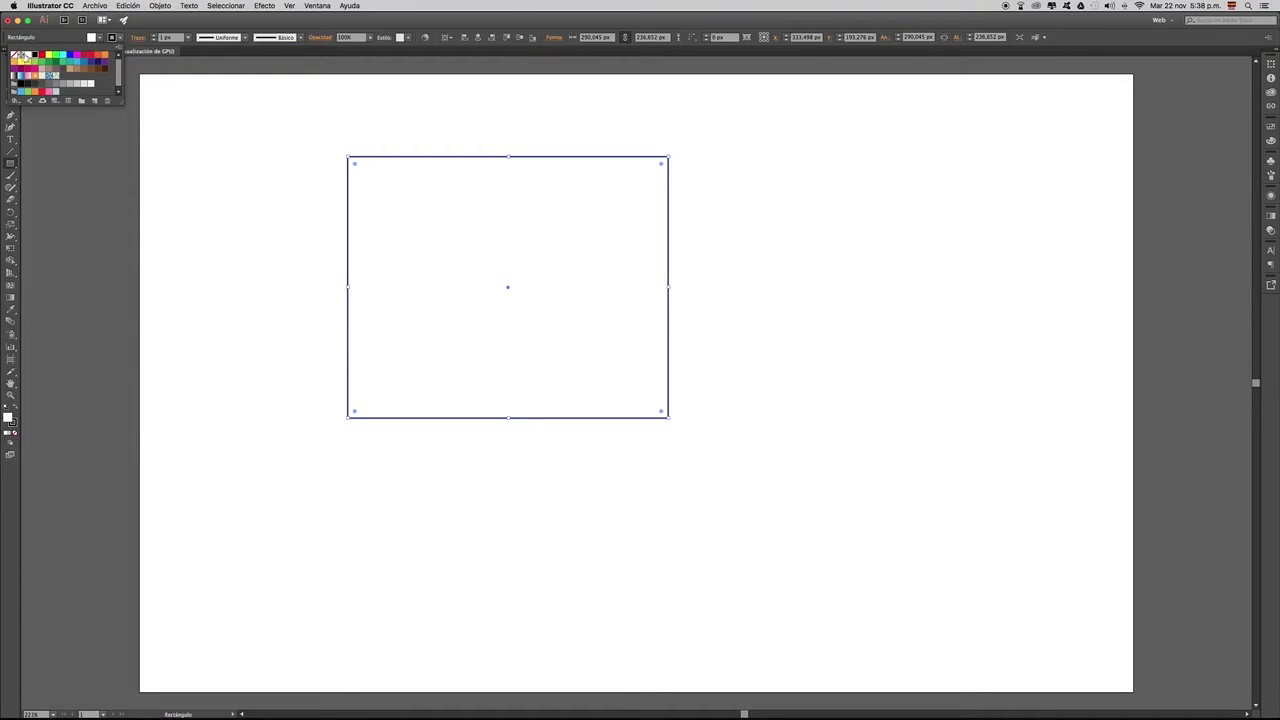
click(90, 57)
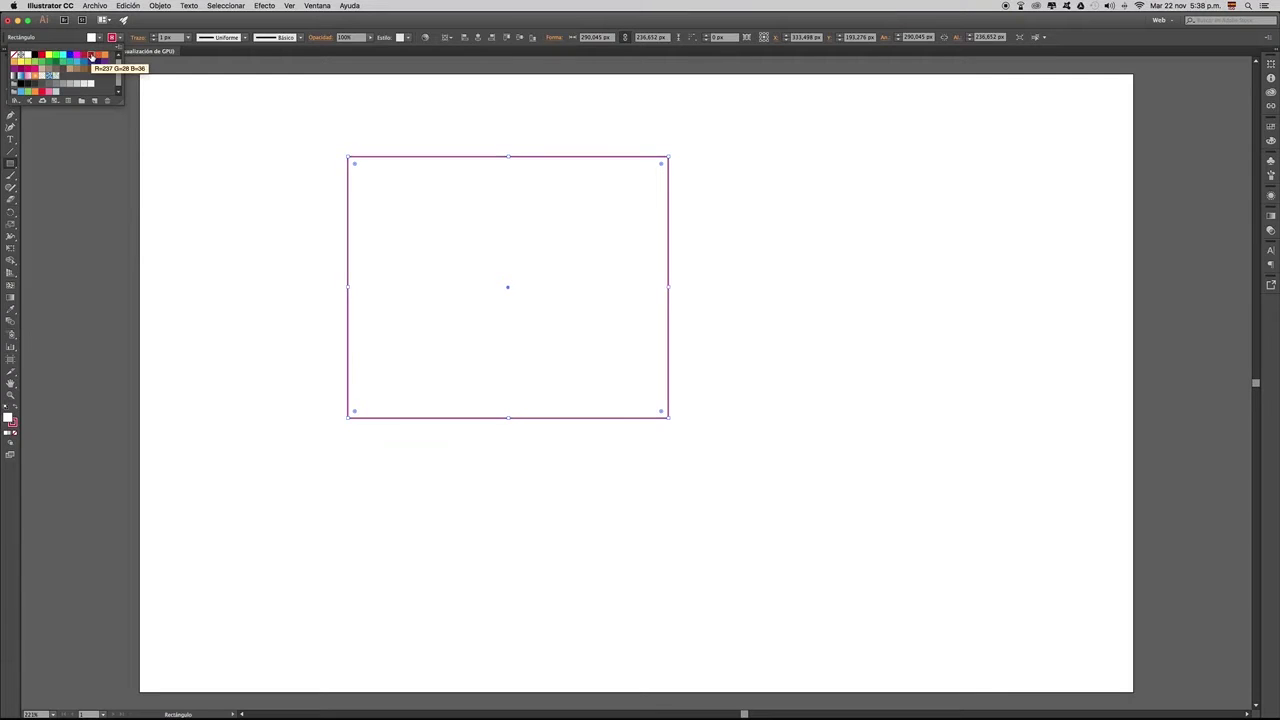
click(159, 67)
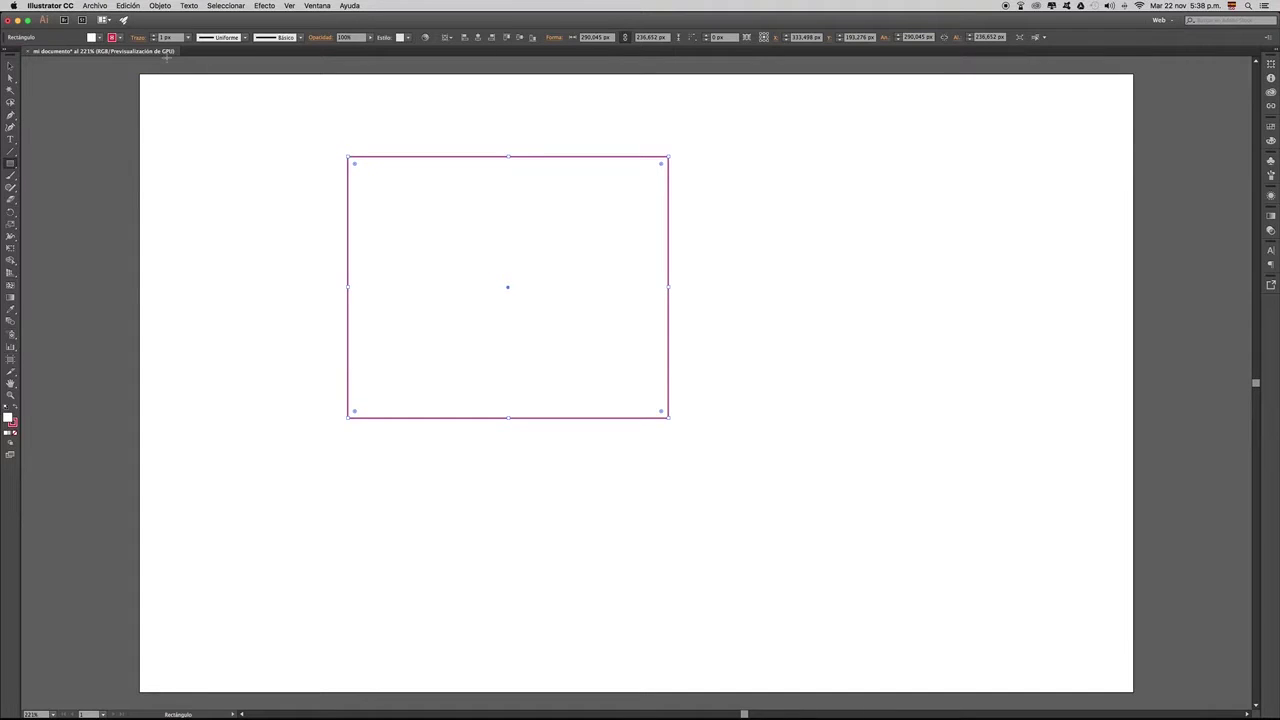
- Change the rectangle's stroke to a medium green, R 28, G 181, B 75, using the colour picker
scroll(150, 62, right, 2)
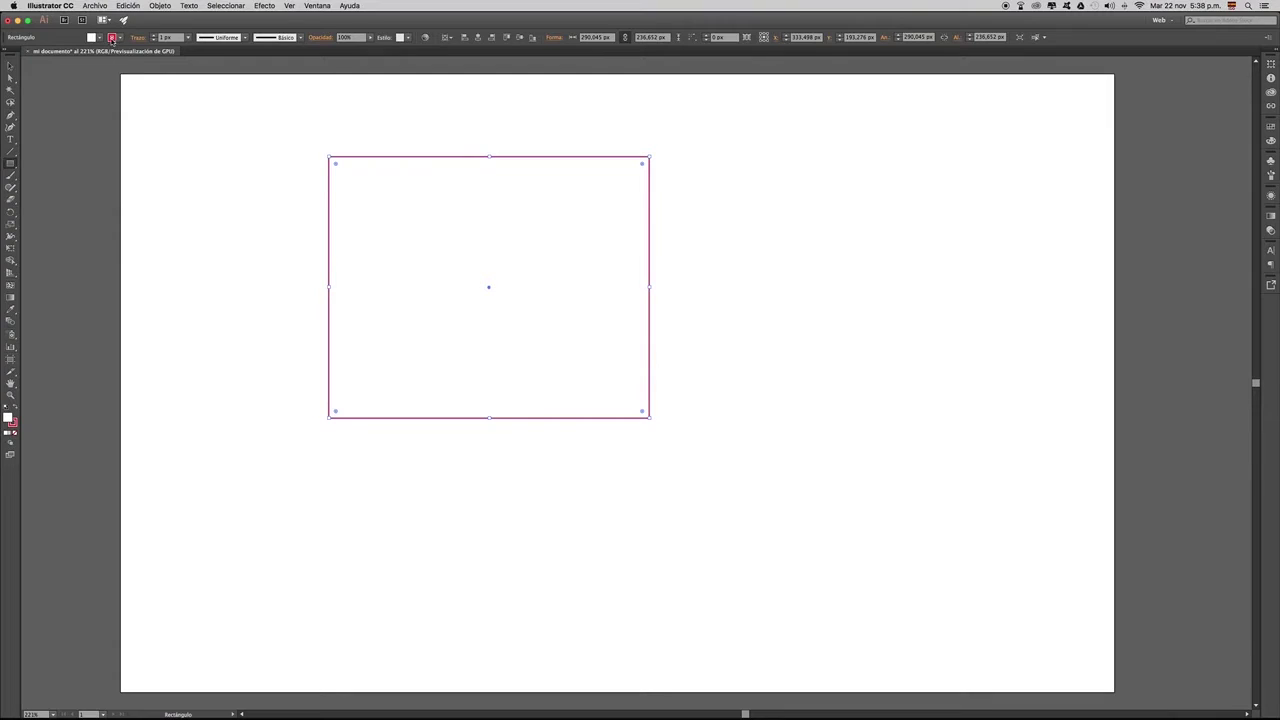
scroll(309, 360, right, 1)
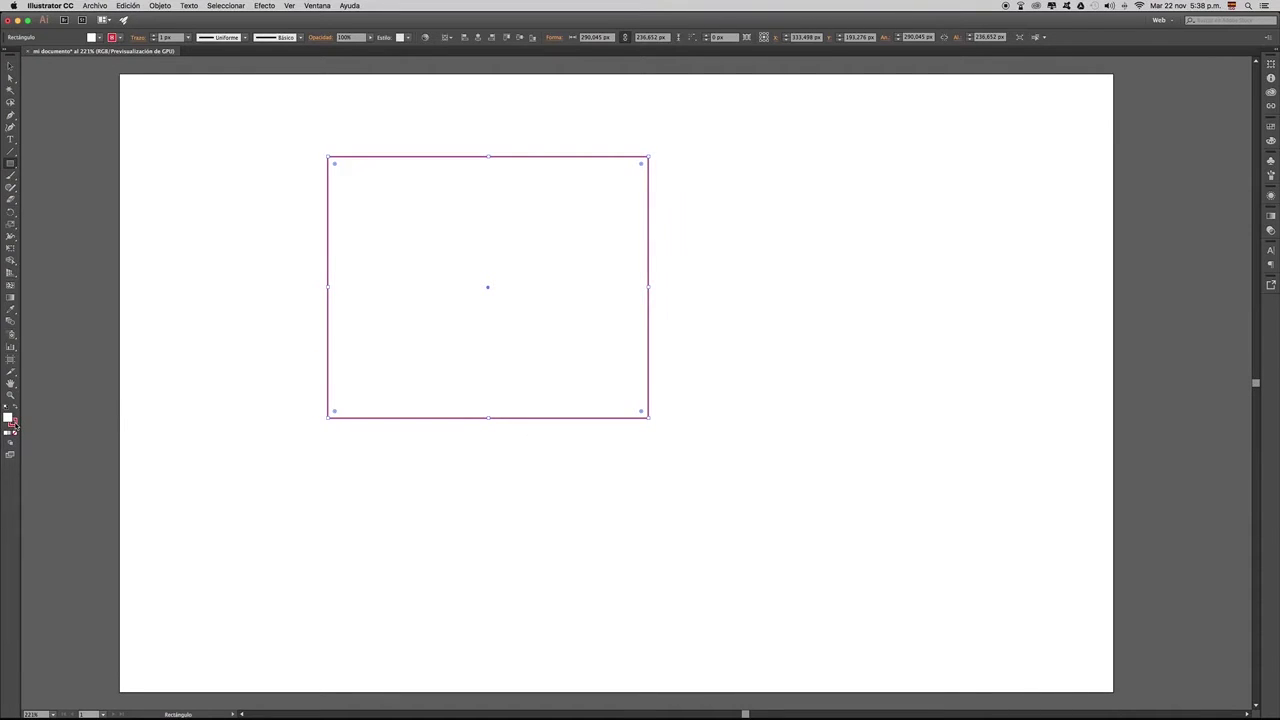
click(13, 424)
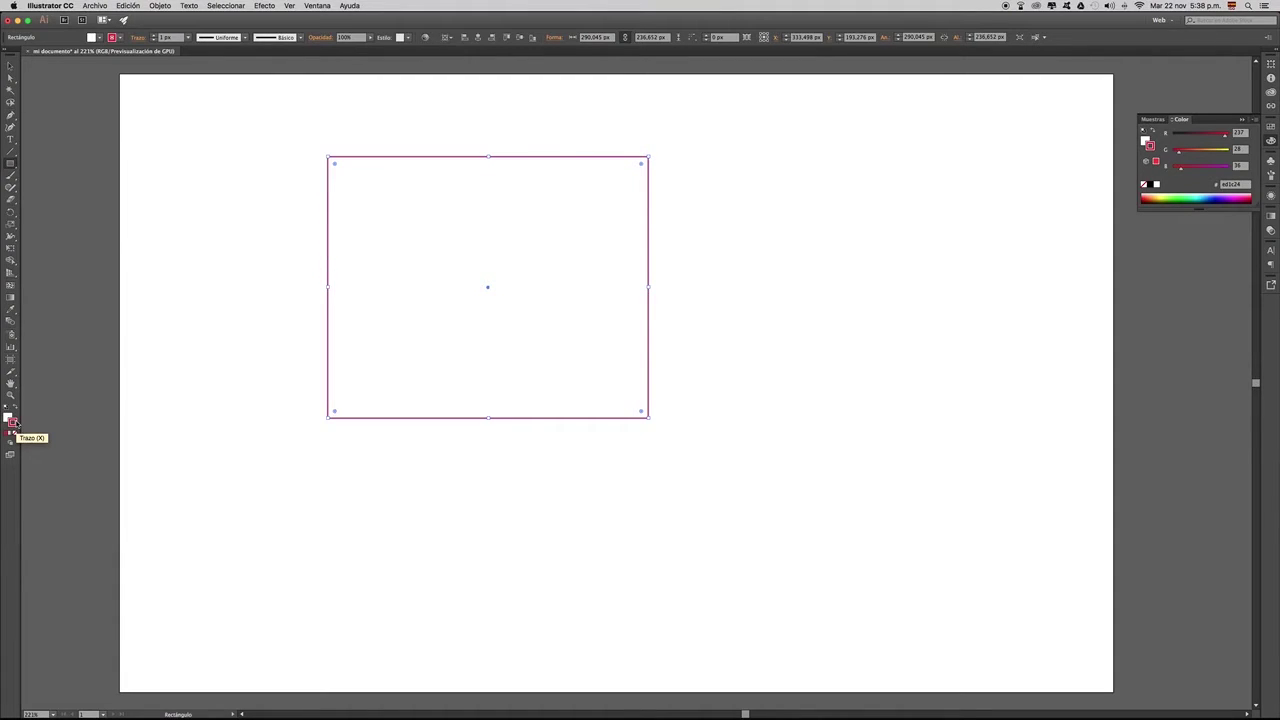
double_click(13, 424)
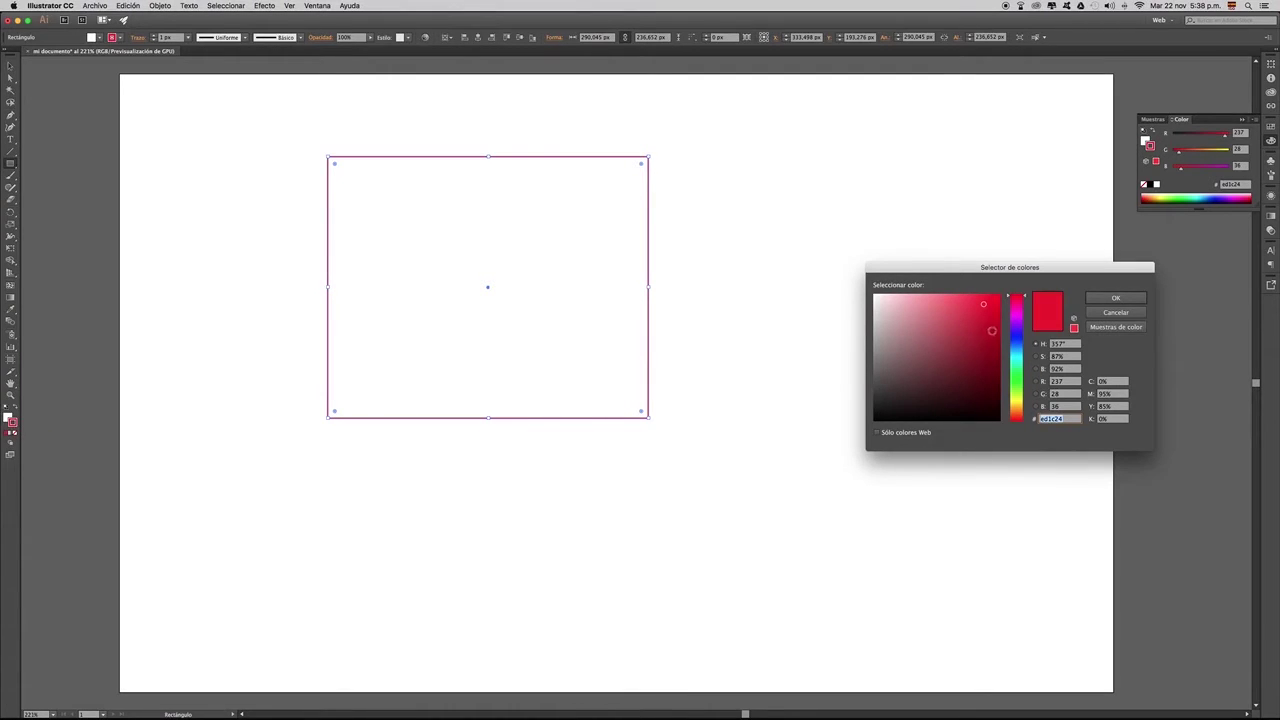
click(1016, 373)
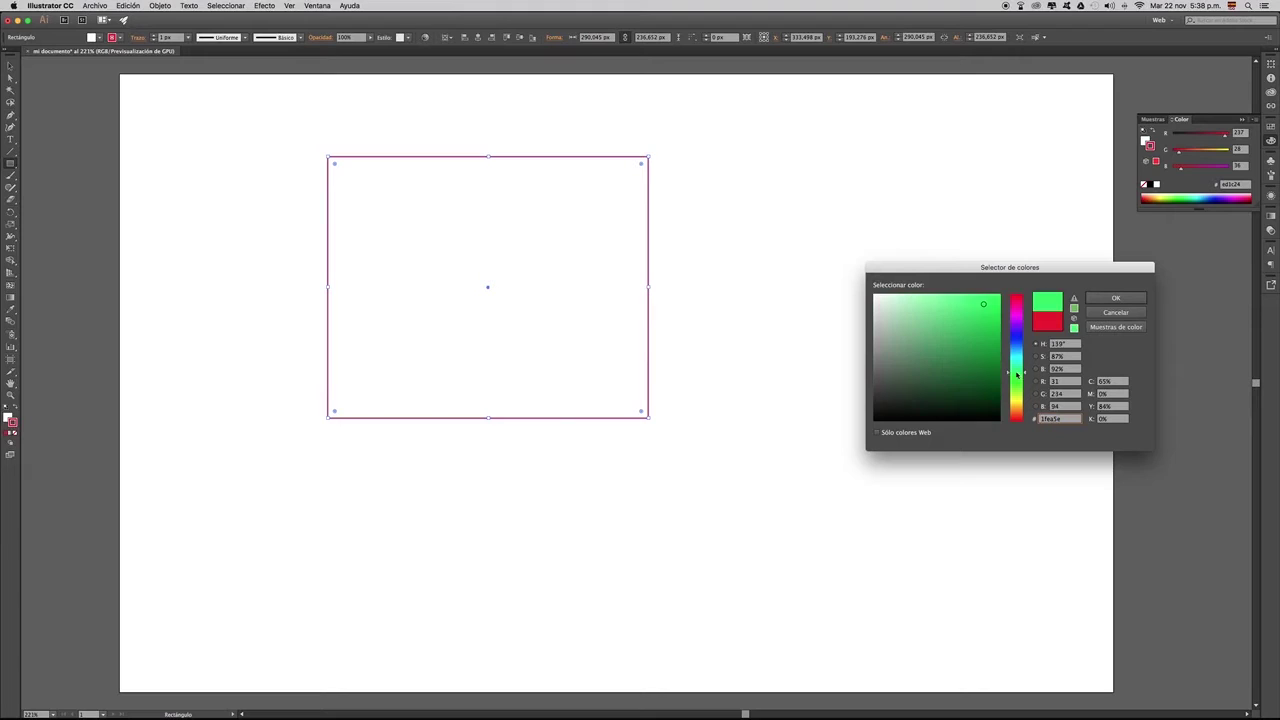
click(966, 319)
mouse_move(972, 345)
mouse_down()
mouse_move(949, 384)
mouse_move(971, 381)
mouse_move(981, 331)
mouse_up()
click(1114, 299)
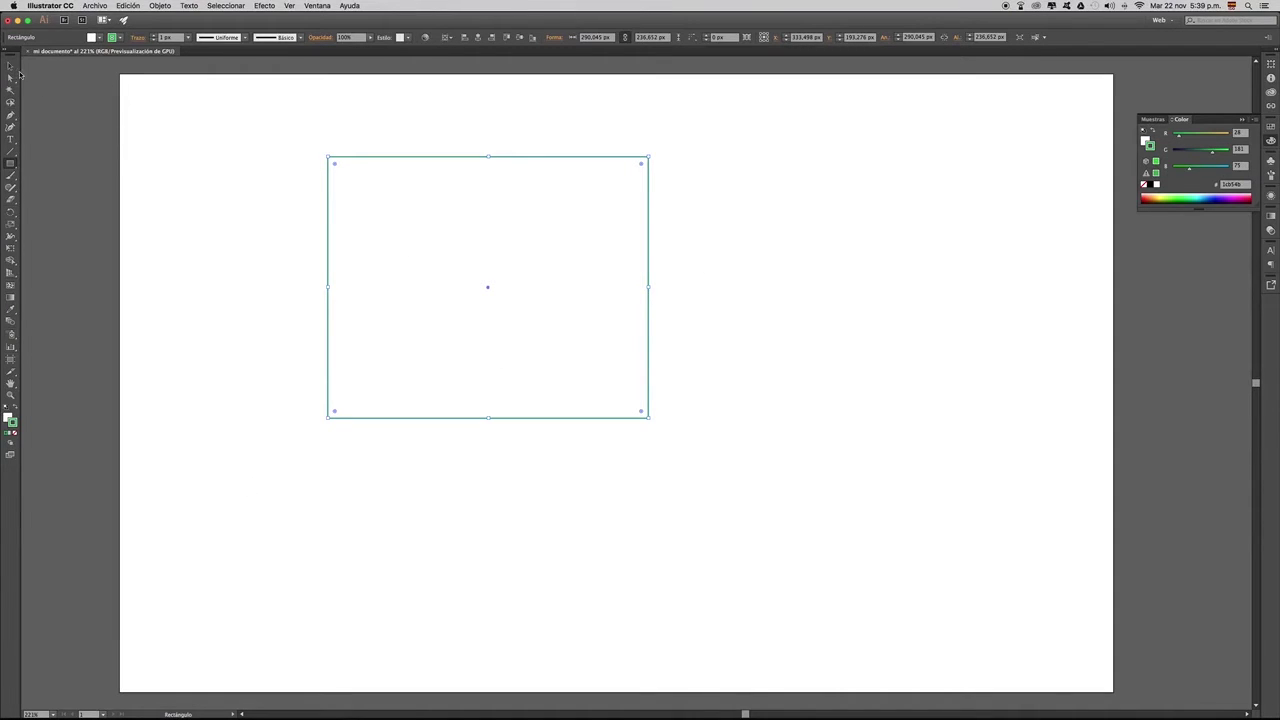
- Fill the selected rectangle with yellow, R 229, G 224, B 23, using the colour picker
click(11, 68)
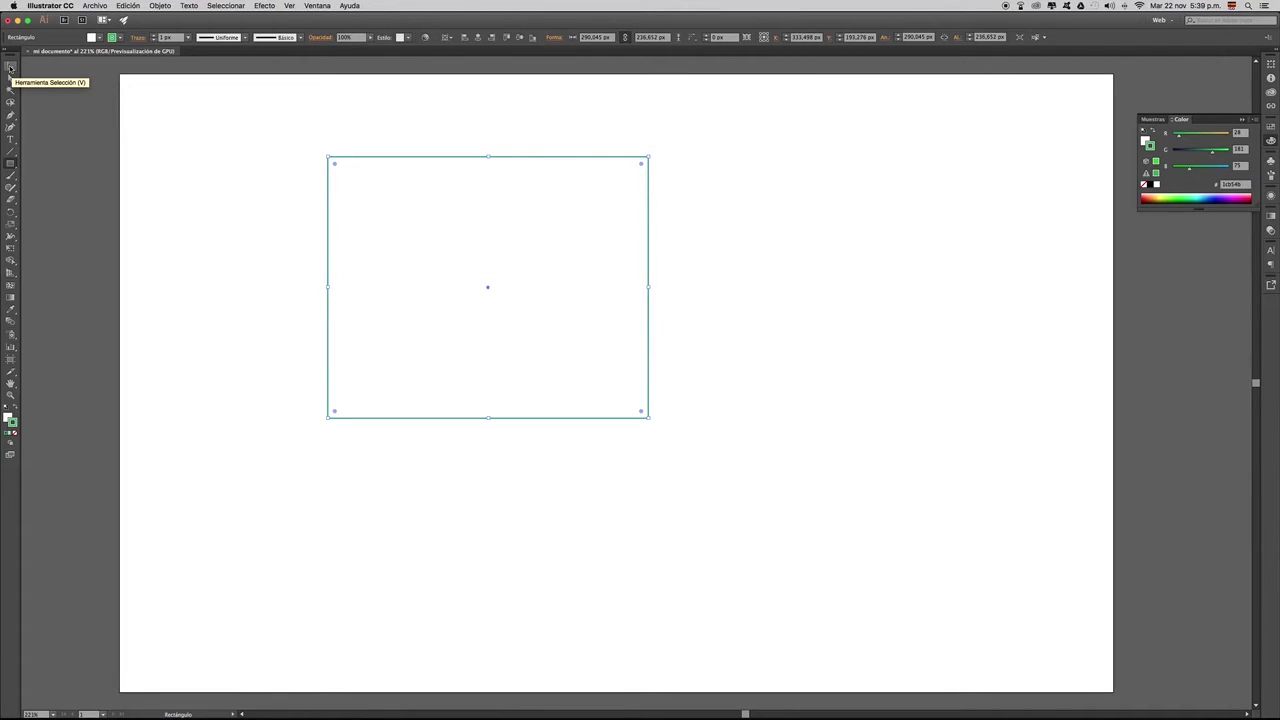
click(11, 68)
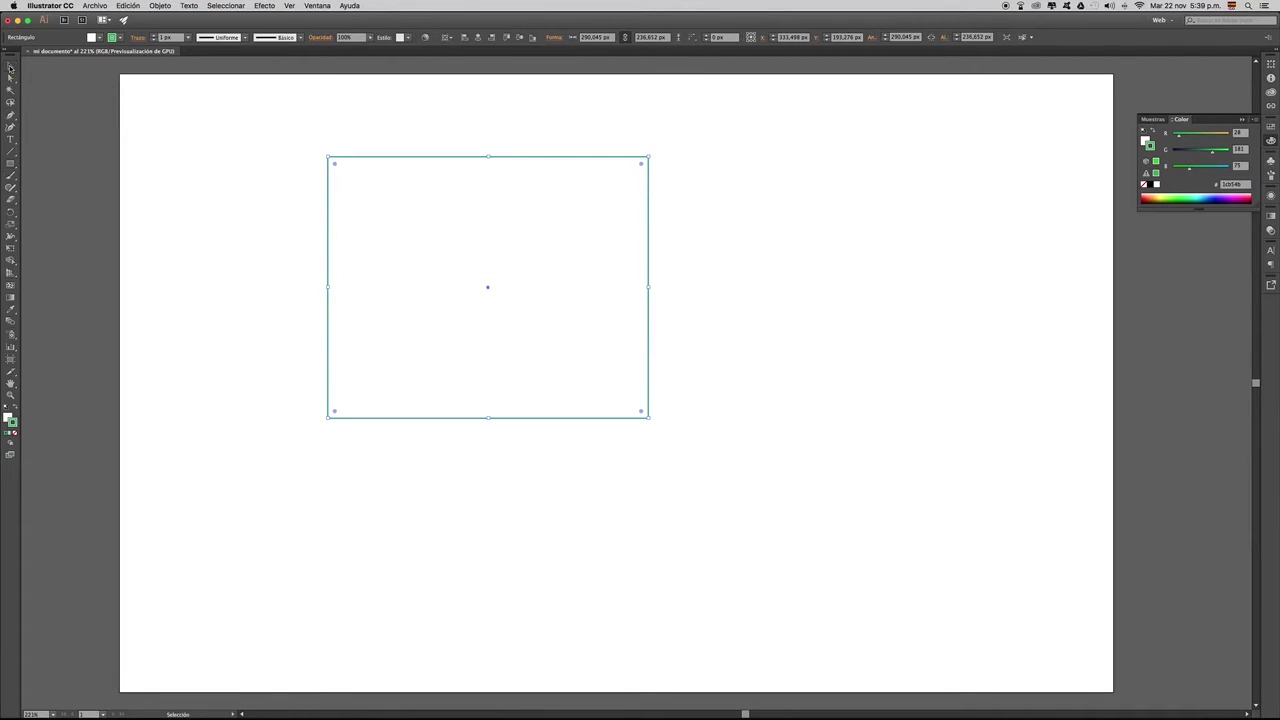
click(268, 180)
click(347, 160)
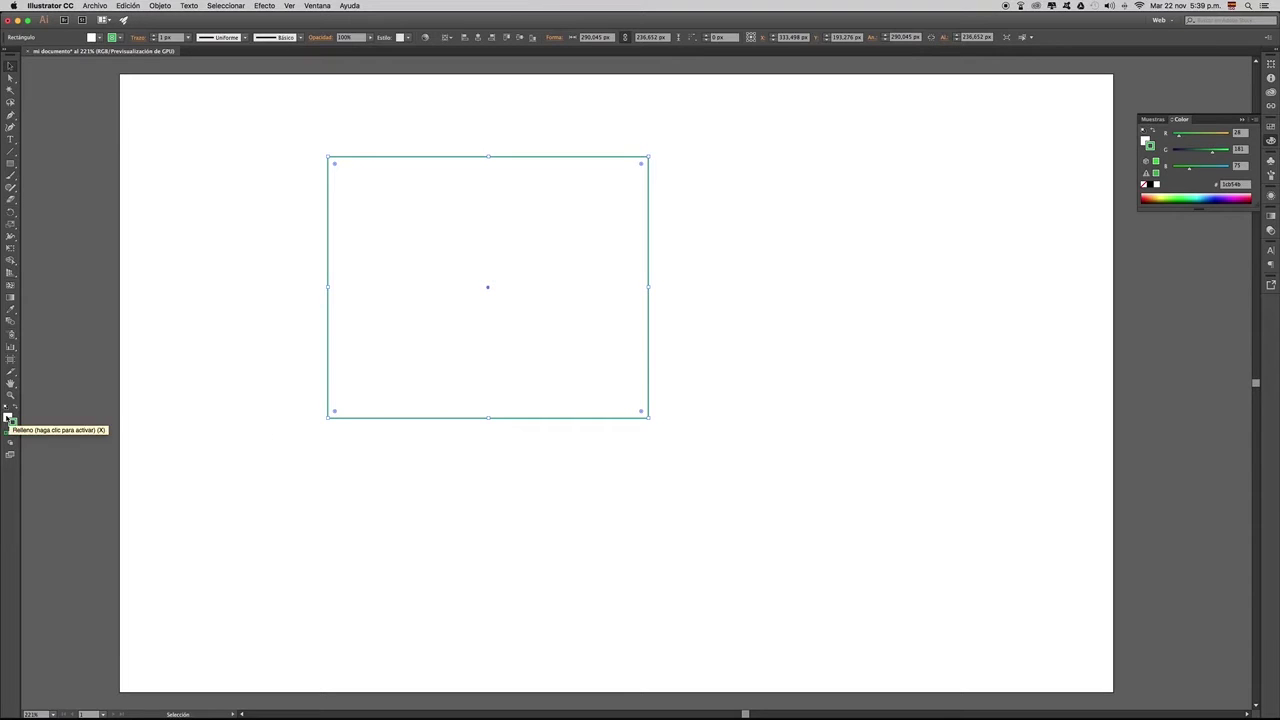
click(8, 418)
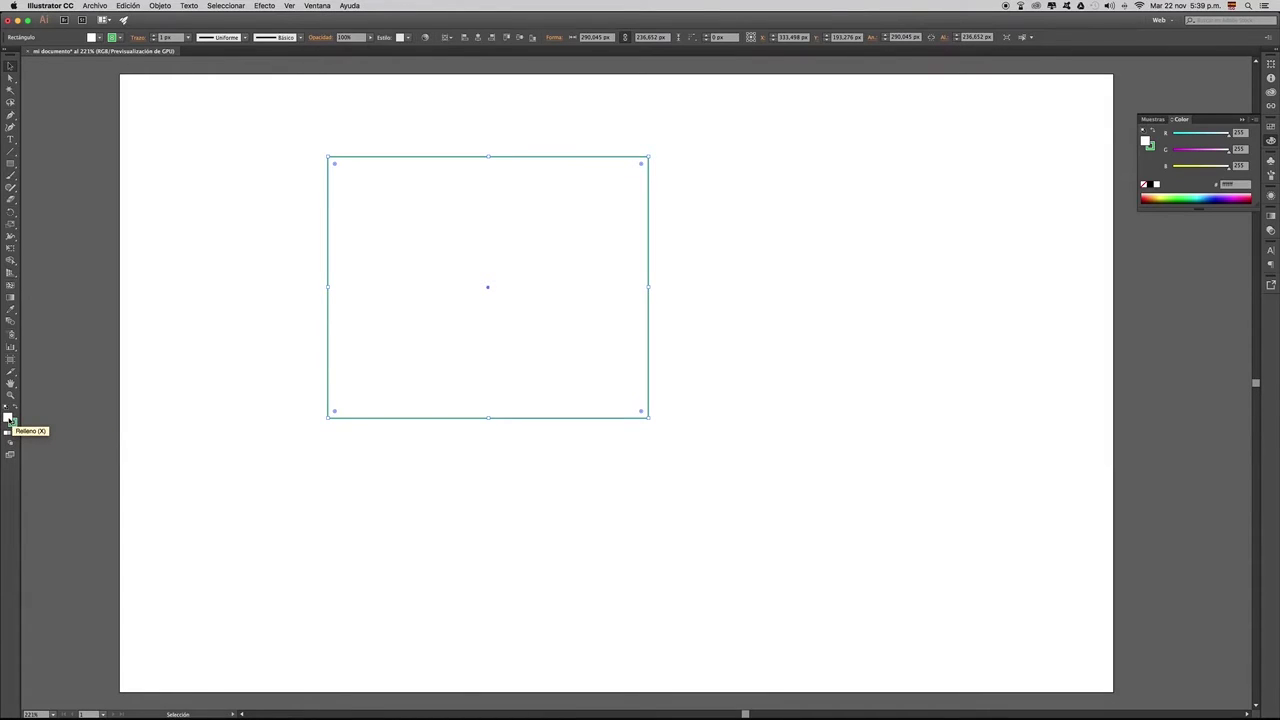
double_click(9, 420)
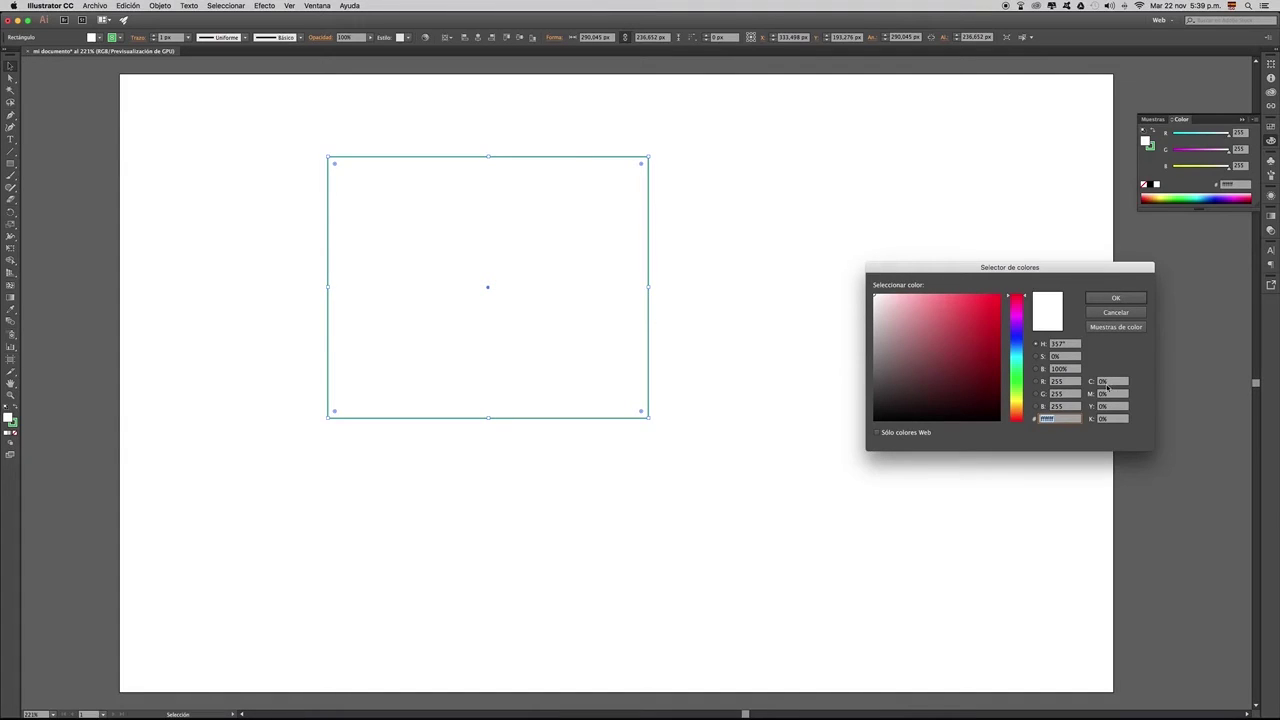
click(1018, 402)
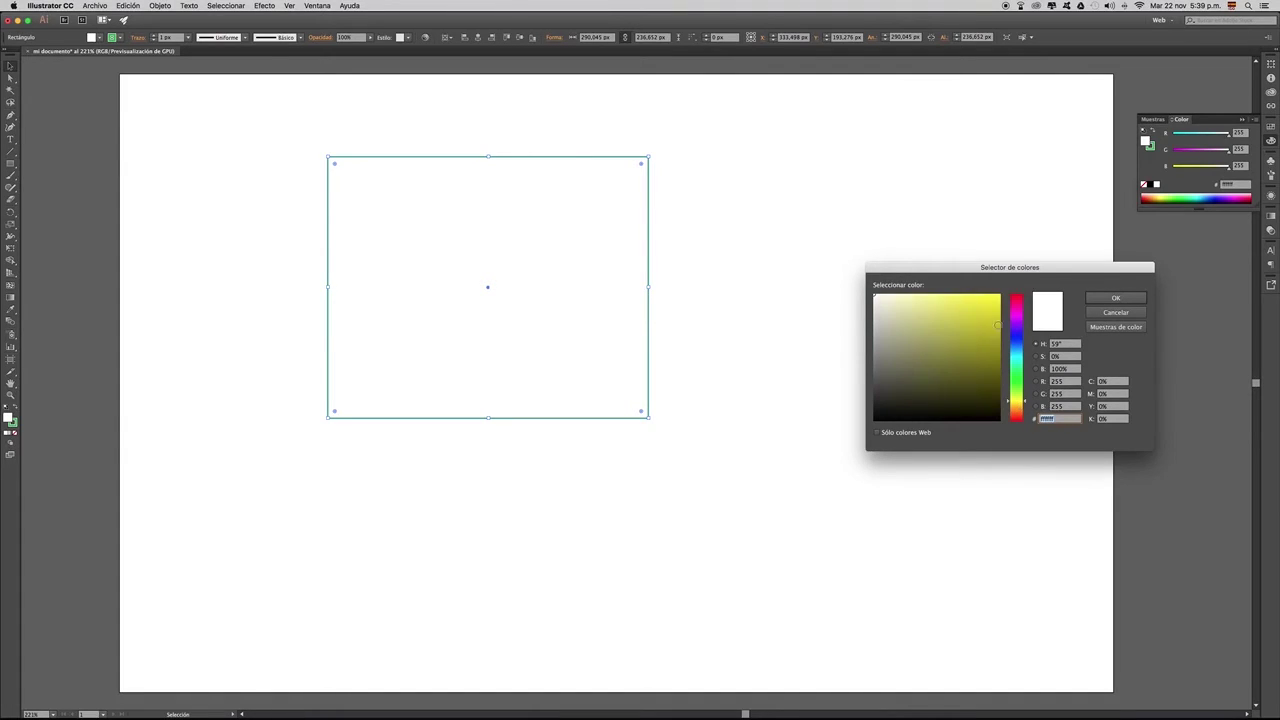
click(987, 306)
click(1115, 299)
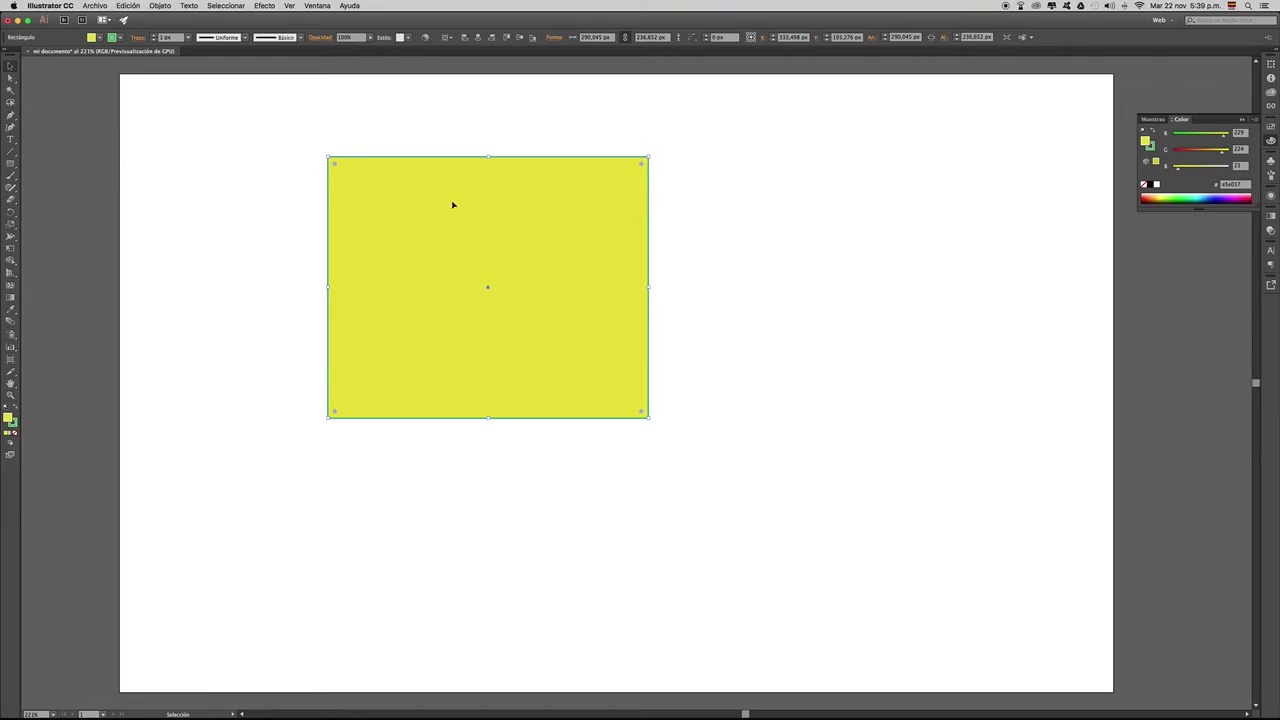
- Move the yellow rectangle toward the artboard's centre and scale it proportionally down to about 102 by 84 px
drag(511, 218, 575, 221)
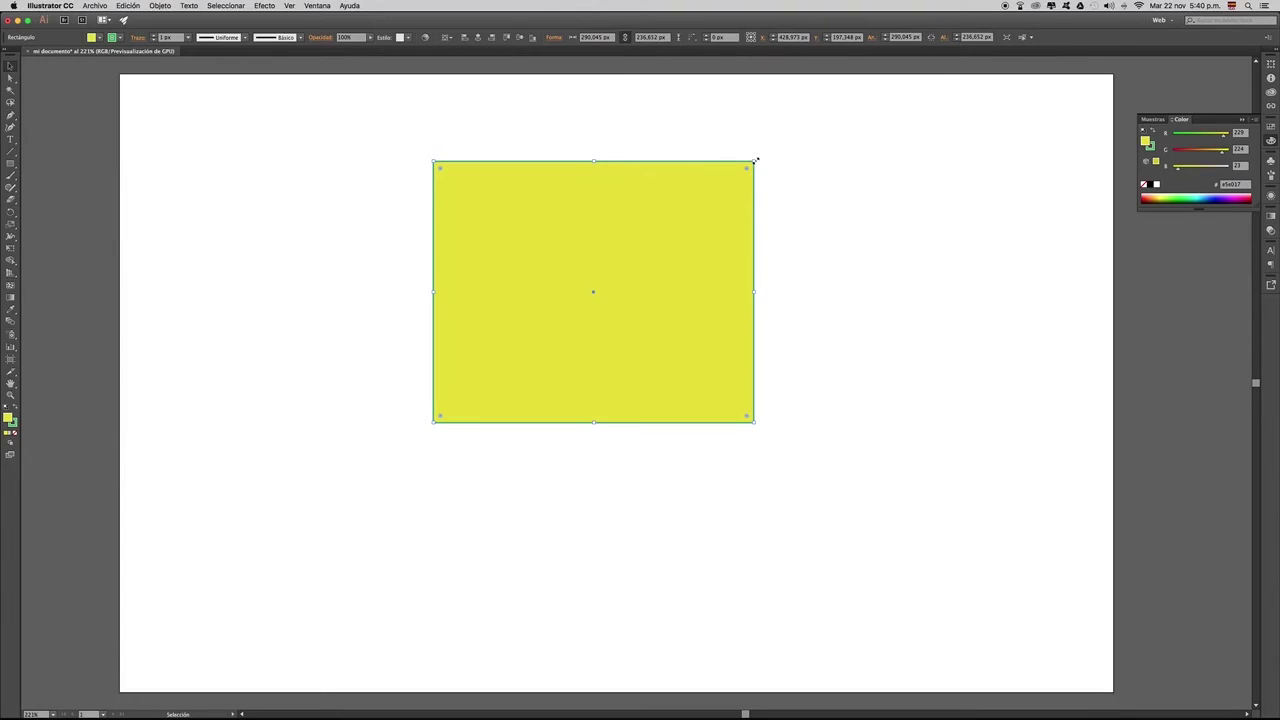
key(shift)
mouse_move(755, 159)
mouse_down()
mouse_move(563, 240)
mouse_move(760, 146)
mouse_move(609, 200)
mouse_move(774, 147)
mouse_up()
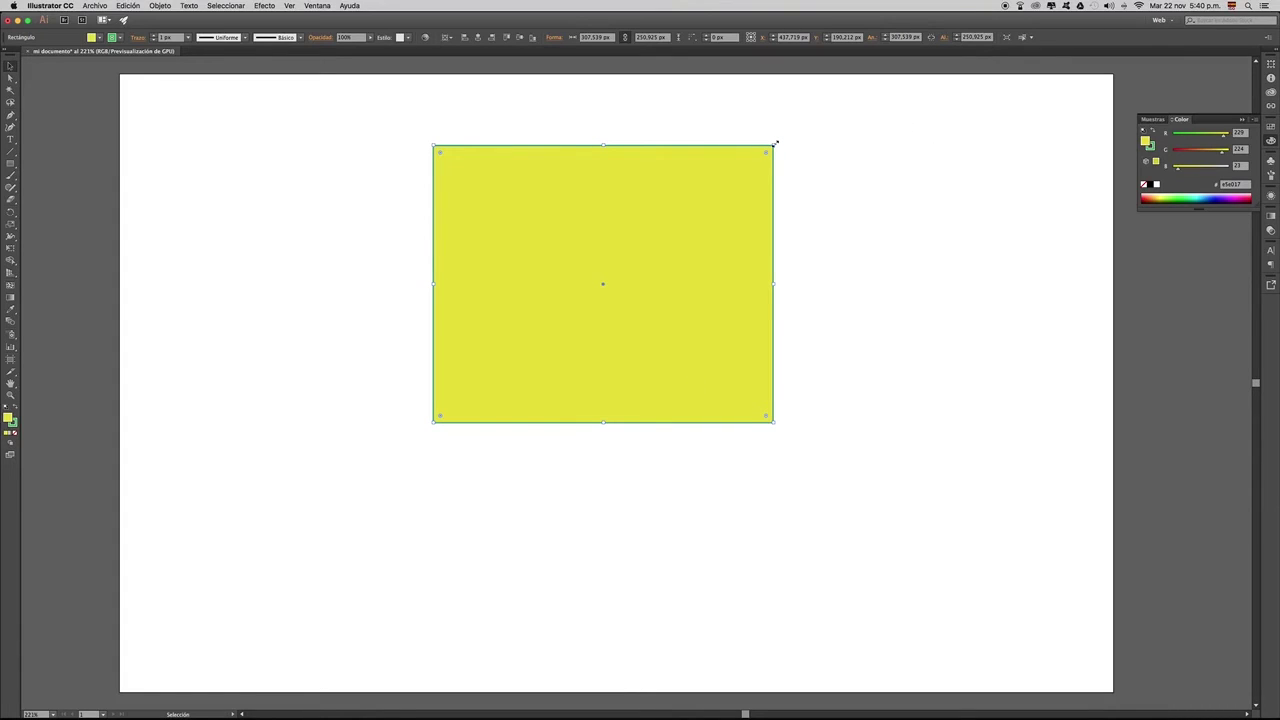
key(shift)
drag(773, 145, 660, 187)
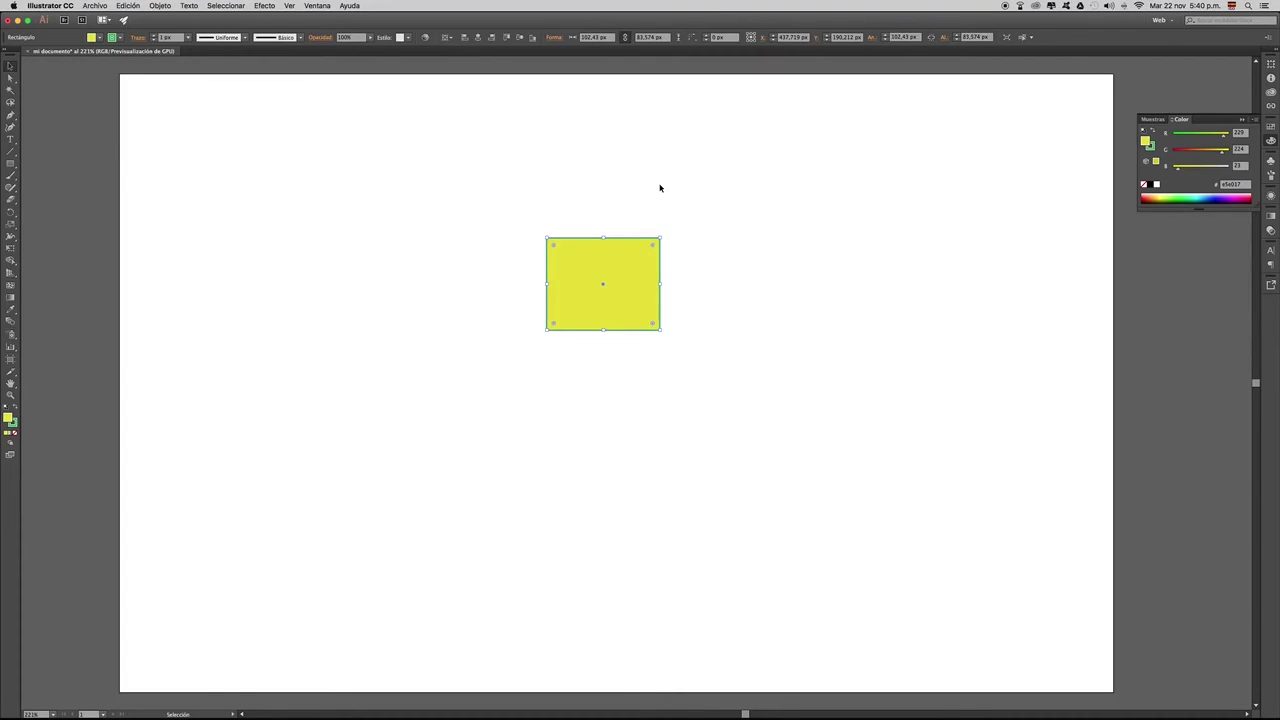
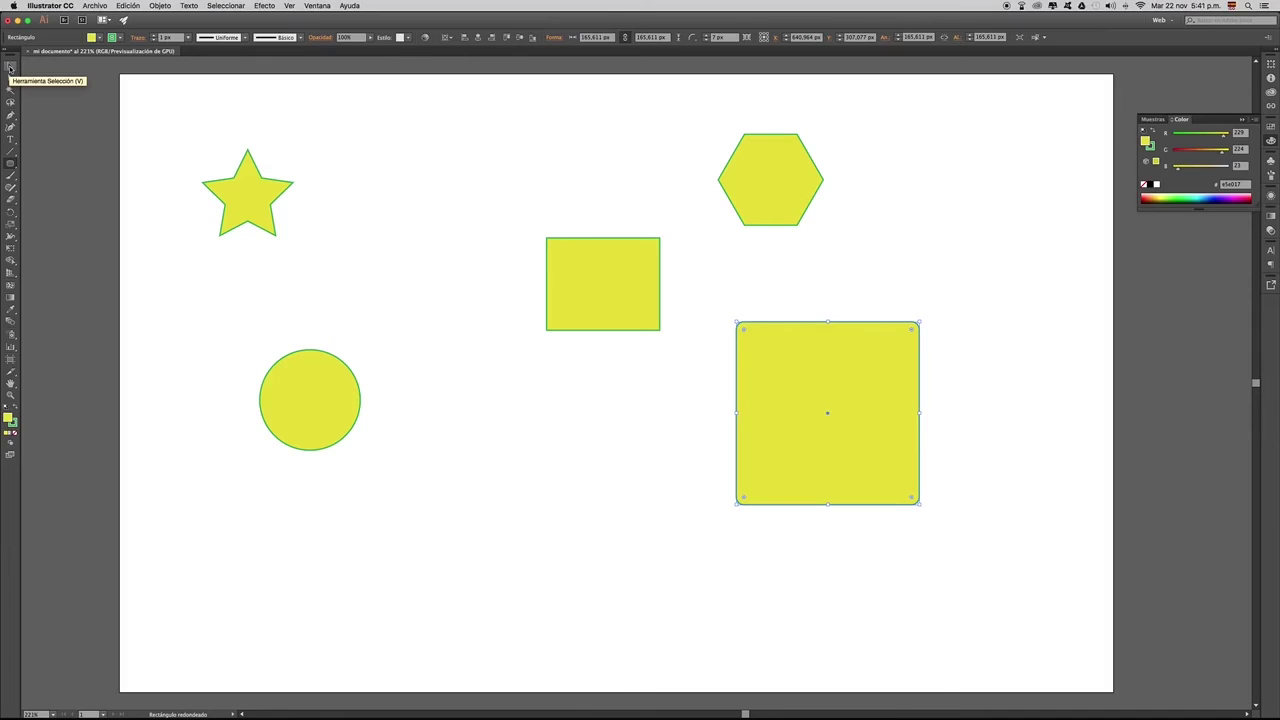
- Change the small central rectangle's fill to cyan, R 26, G 198, B 226, using the colour picker
click(10, 67)
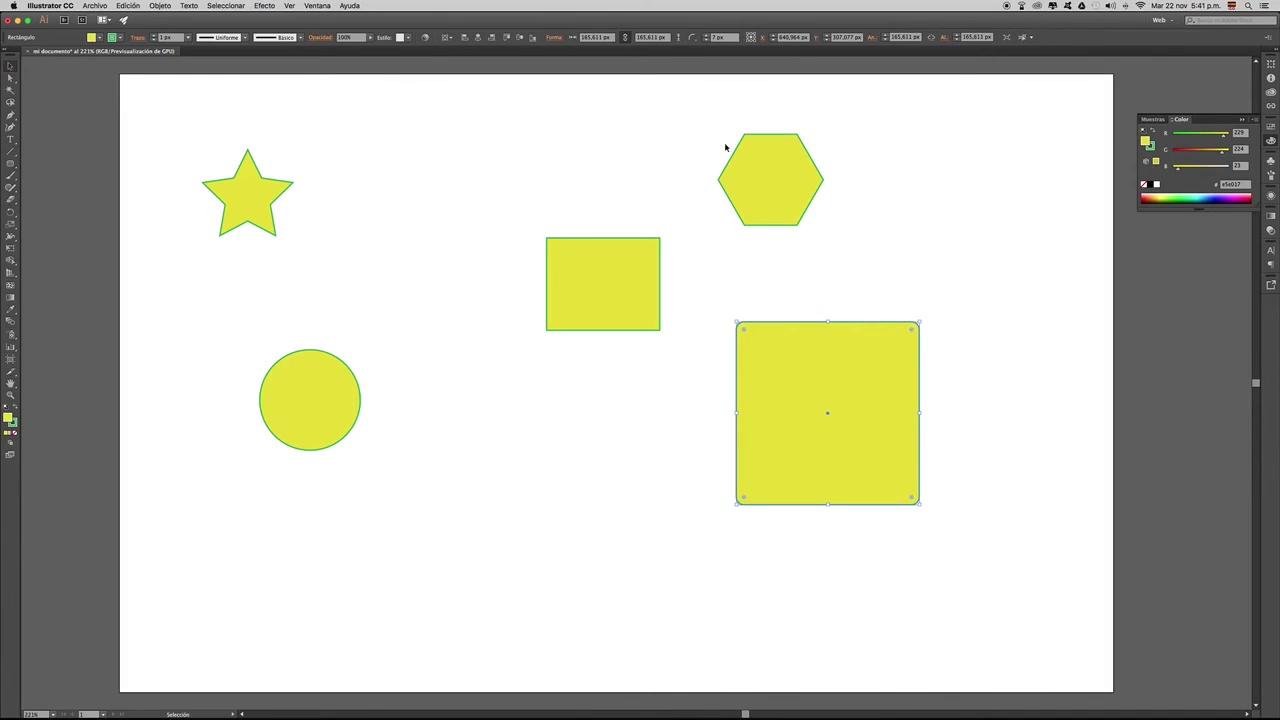
drag(713, 152, 805, 241)
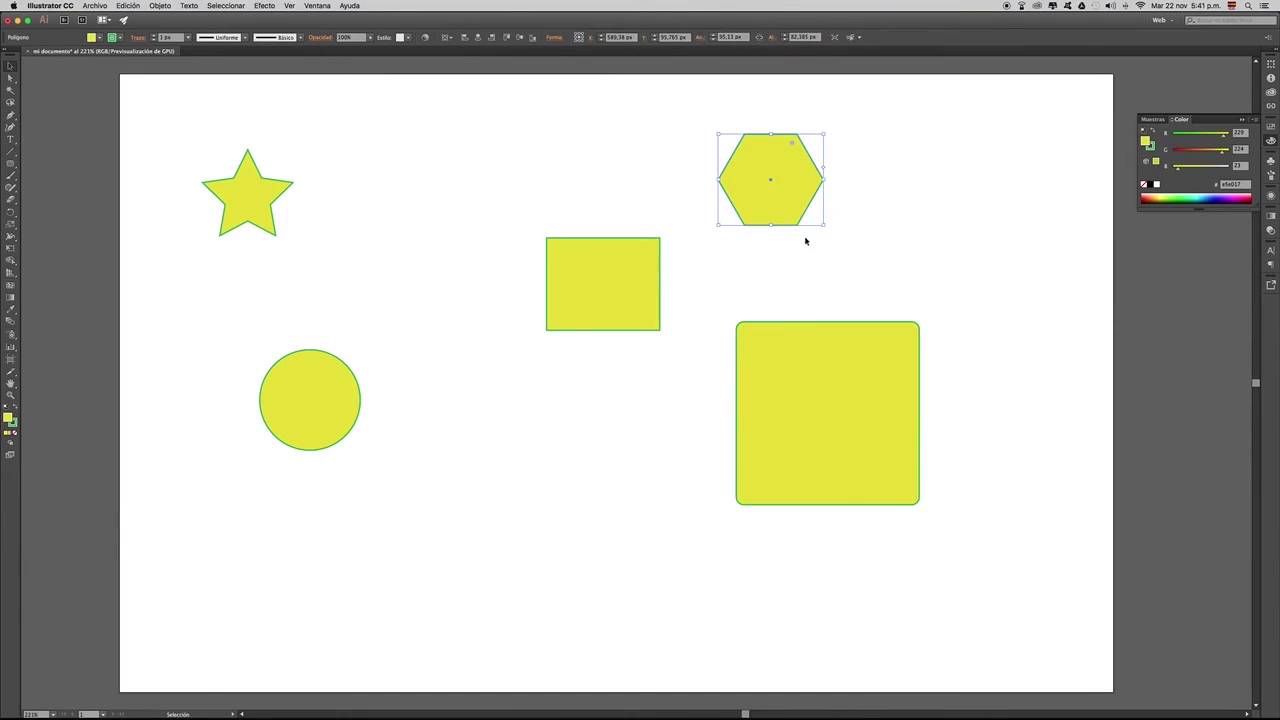
click(590, 271)
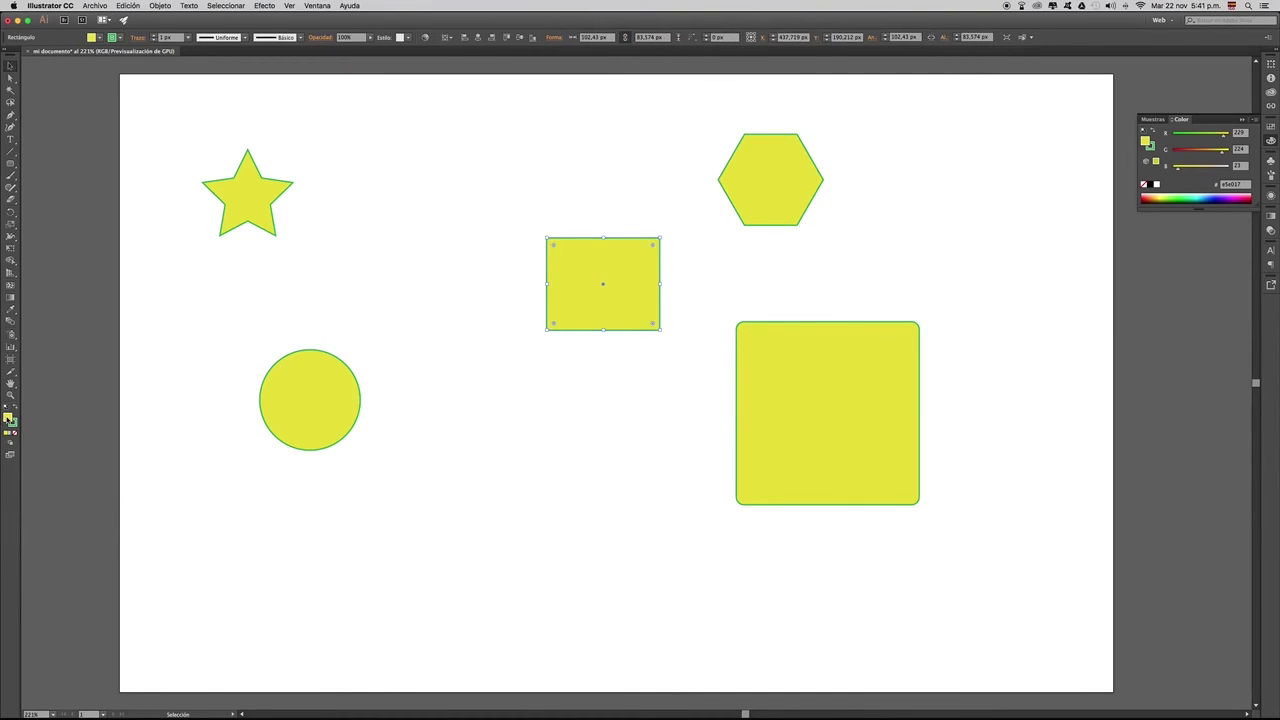
double_click(9, 419)
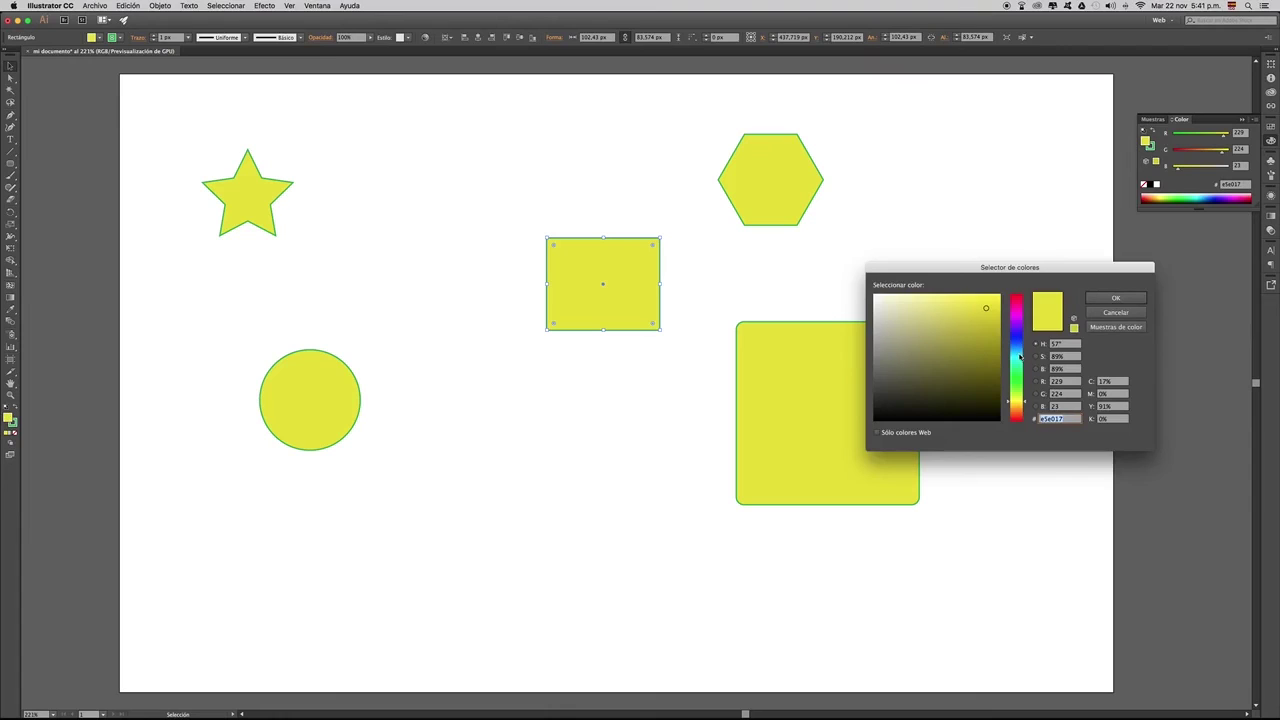
click(1021, 357)
click(1110, 298)
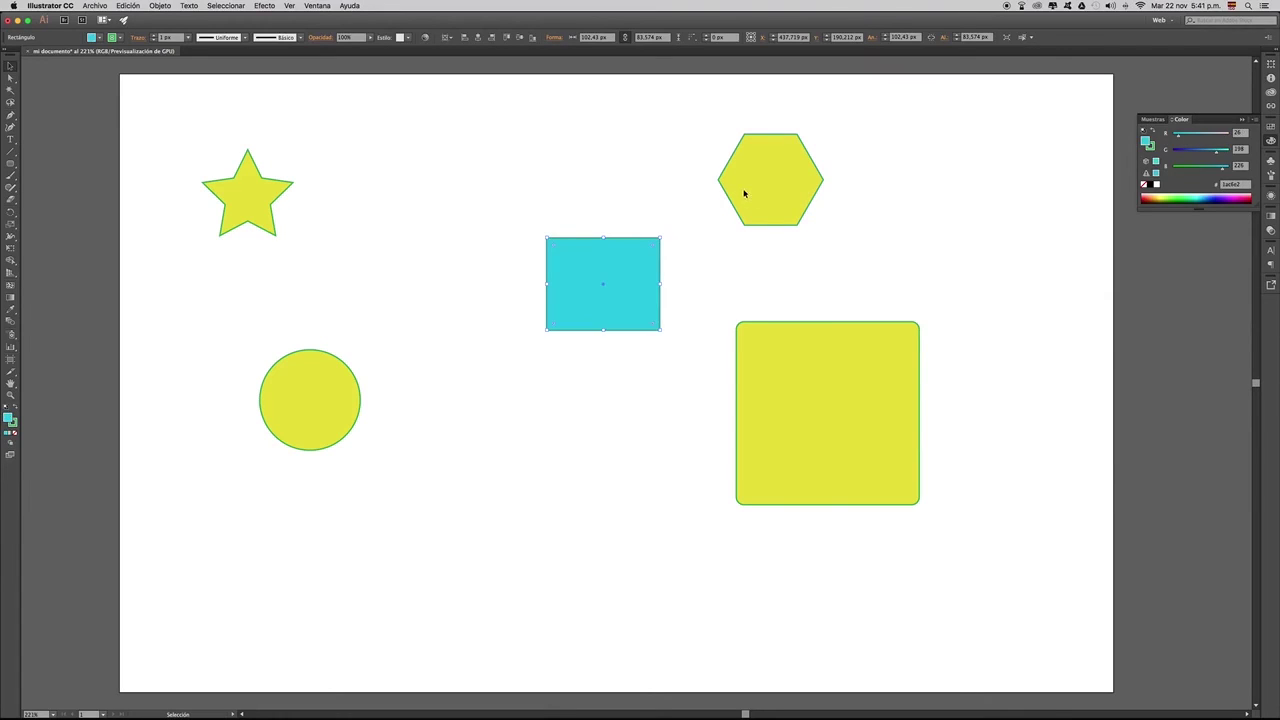
- Change the hexagon's fill to orange, R 226, G 106, B 26
click(746, 194)
double_click(9, 419)
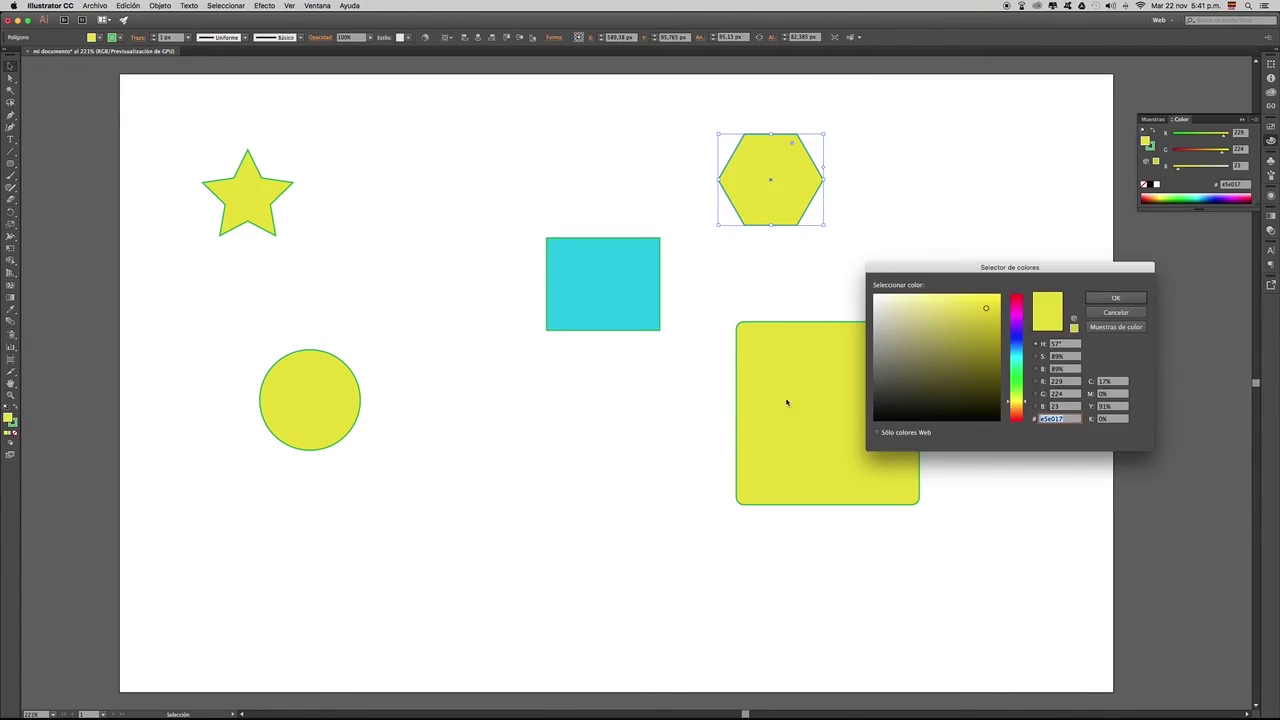
click(1016, 413)
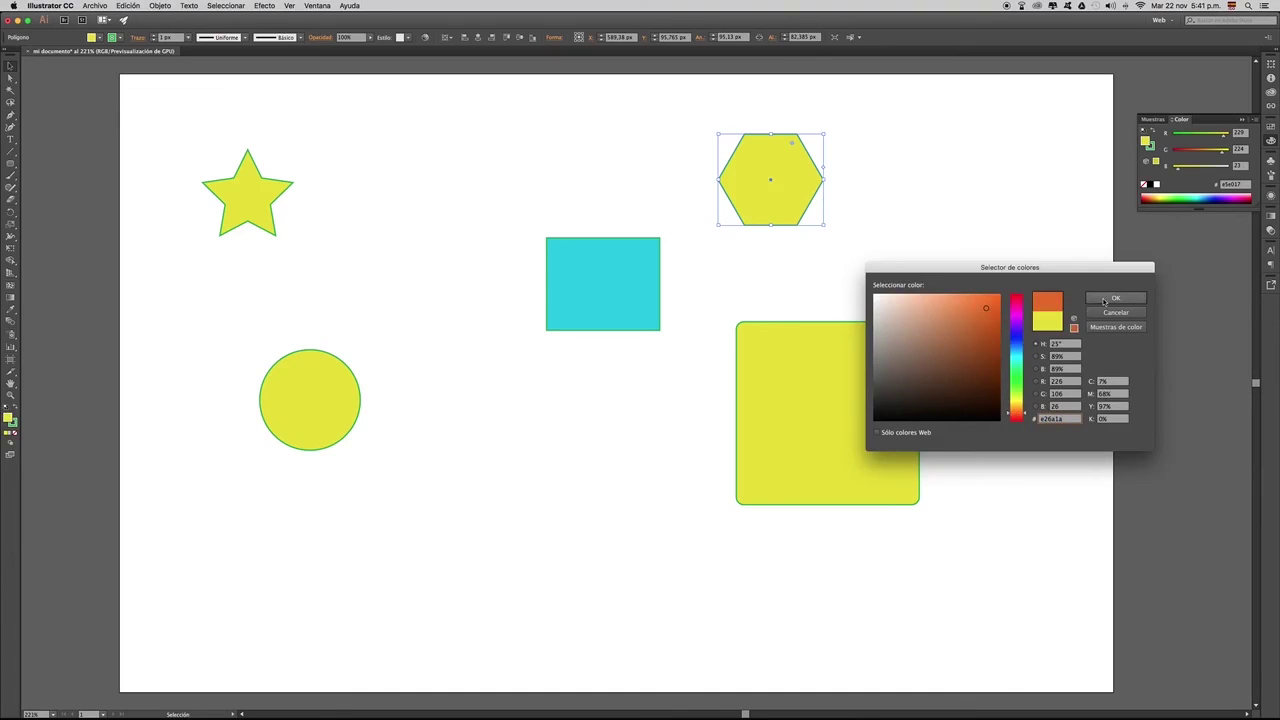
click(1115, 298)
- Change the star's fill to deep blue, R 50, G 26, B 226
click(238, 204)
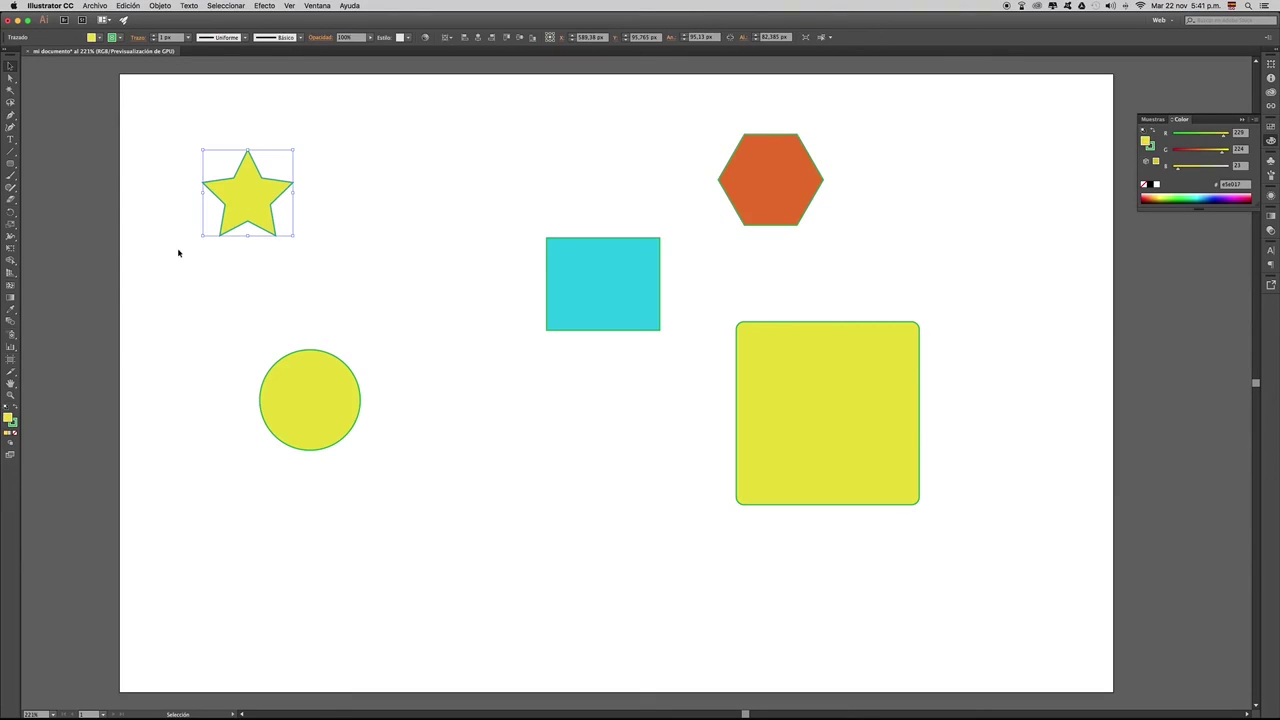
double_click(9, 419)
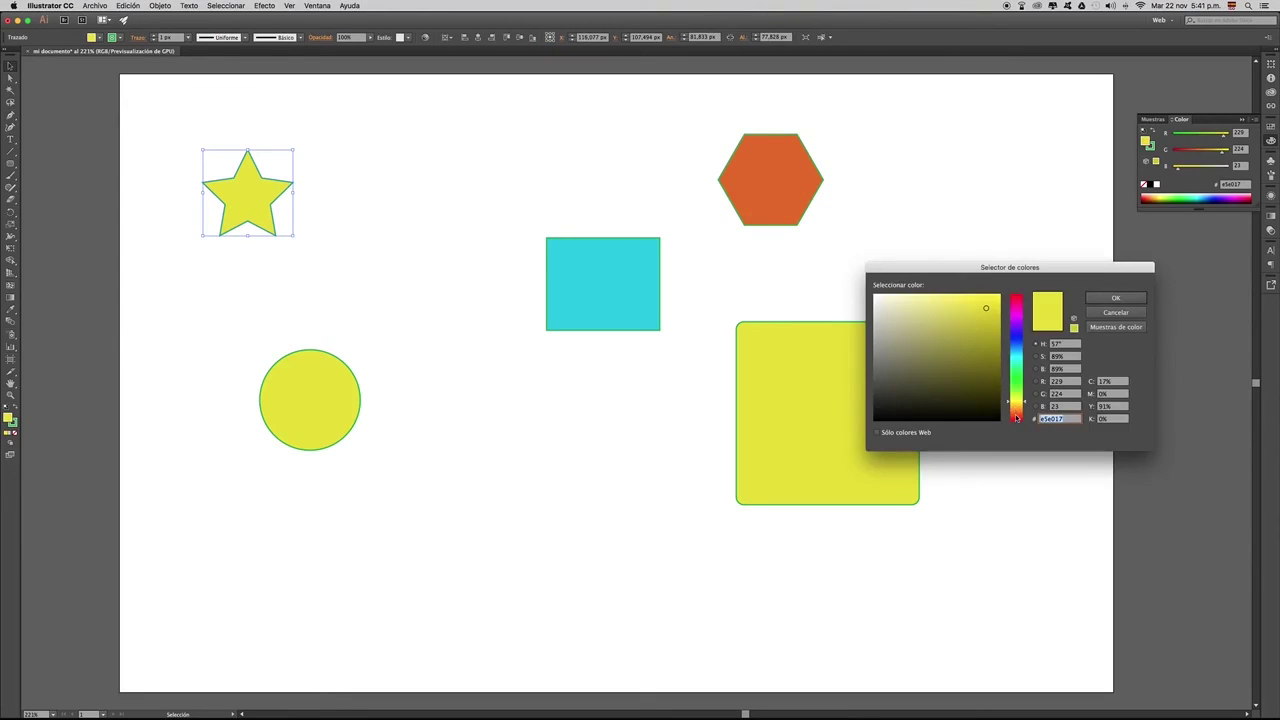
click(1018, 415)
click(1016, 336)
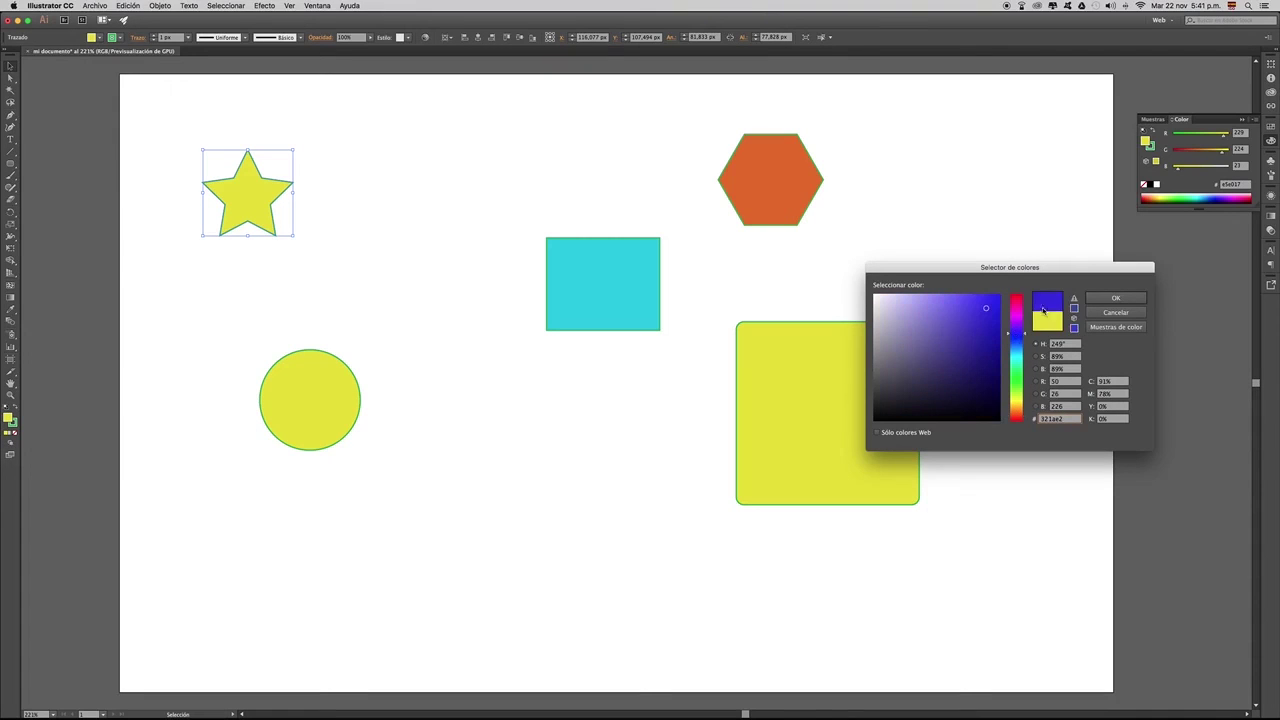
click(1112, 298)
- Change the circle's fill to light blue, R 26, G 160, B 226
click(314, 378)
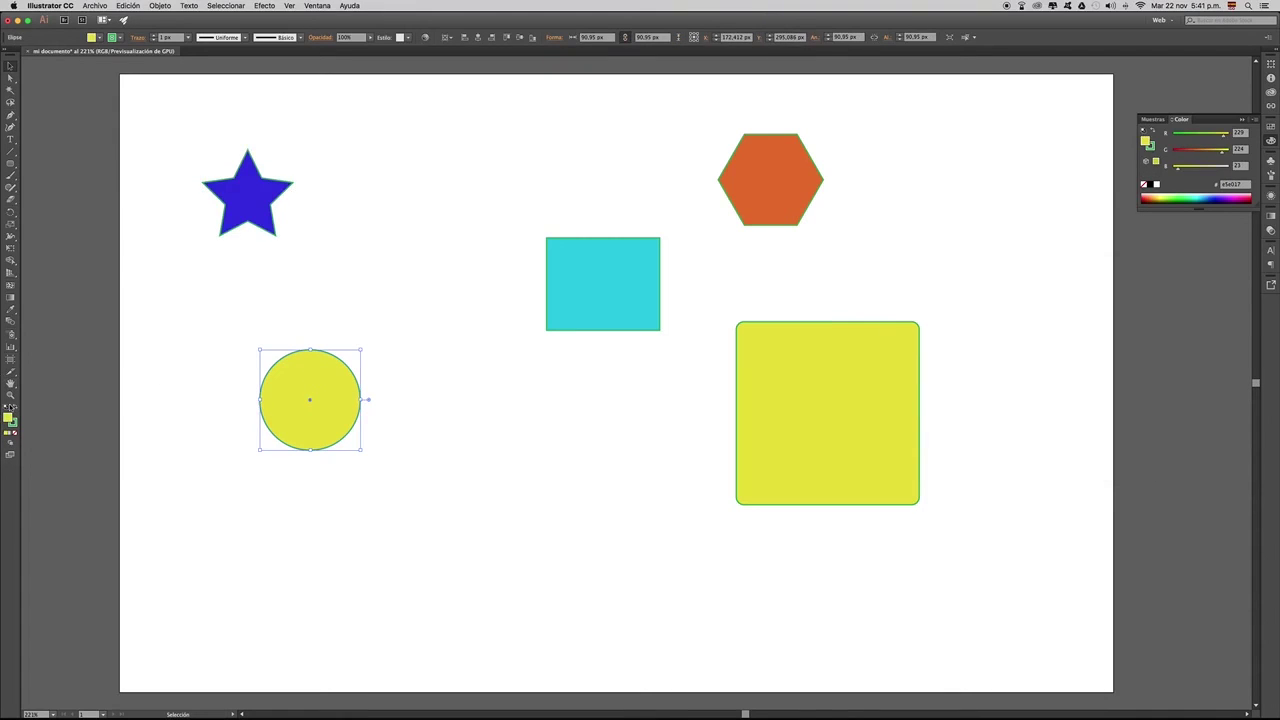
double_click(9, 419)
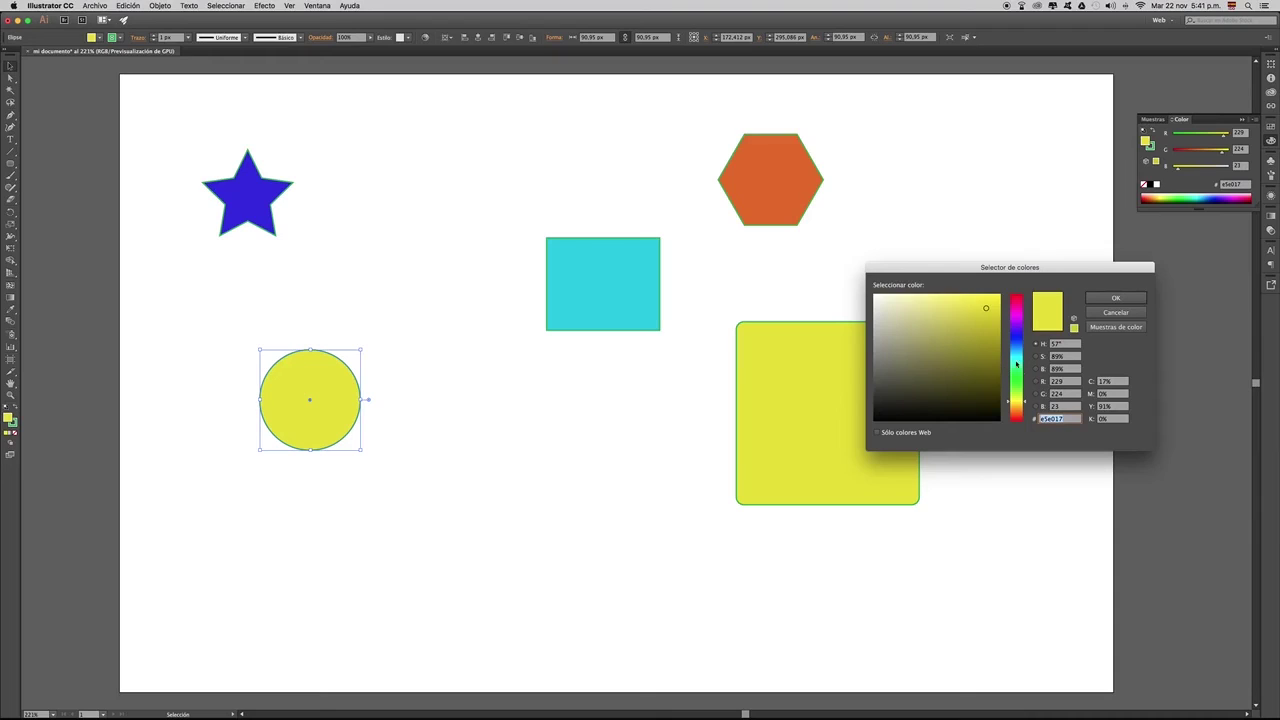
click(1012, 342)
click(1116, 298)
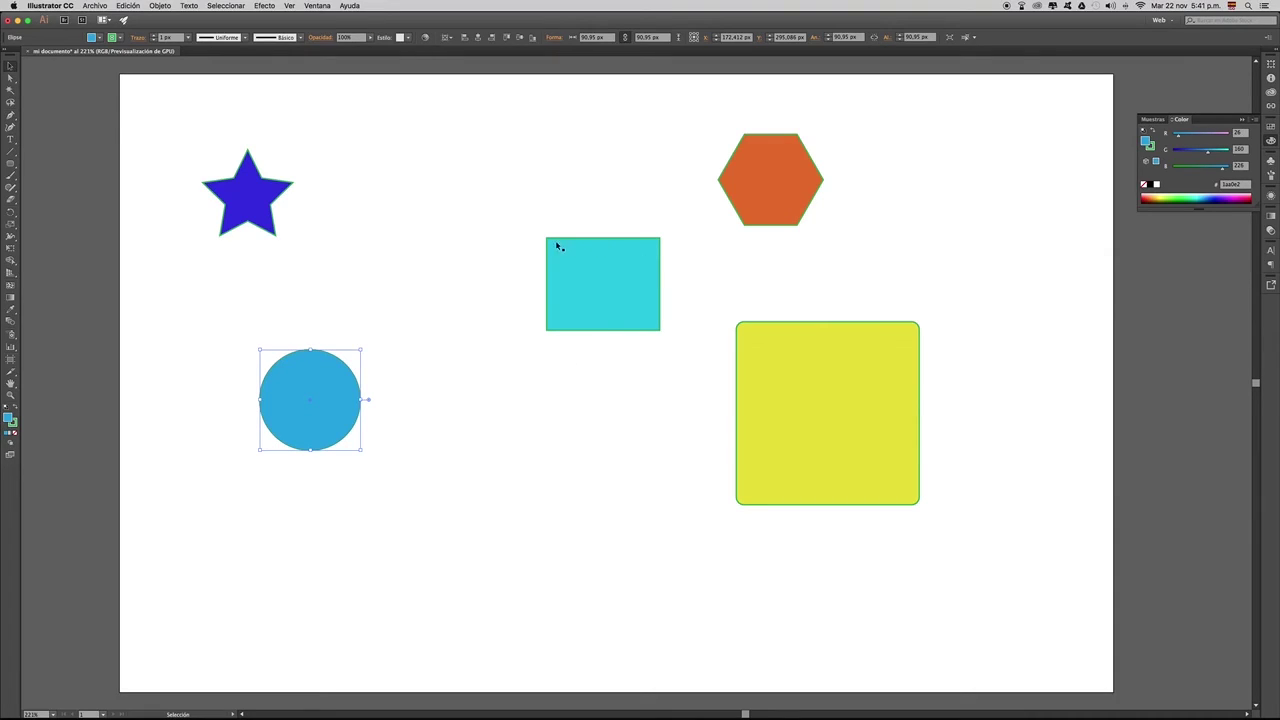
- Recolour the cyan rectangle's stroke orange-red by picking a new hue in the colour picker
click(623, 254)
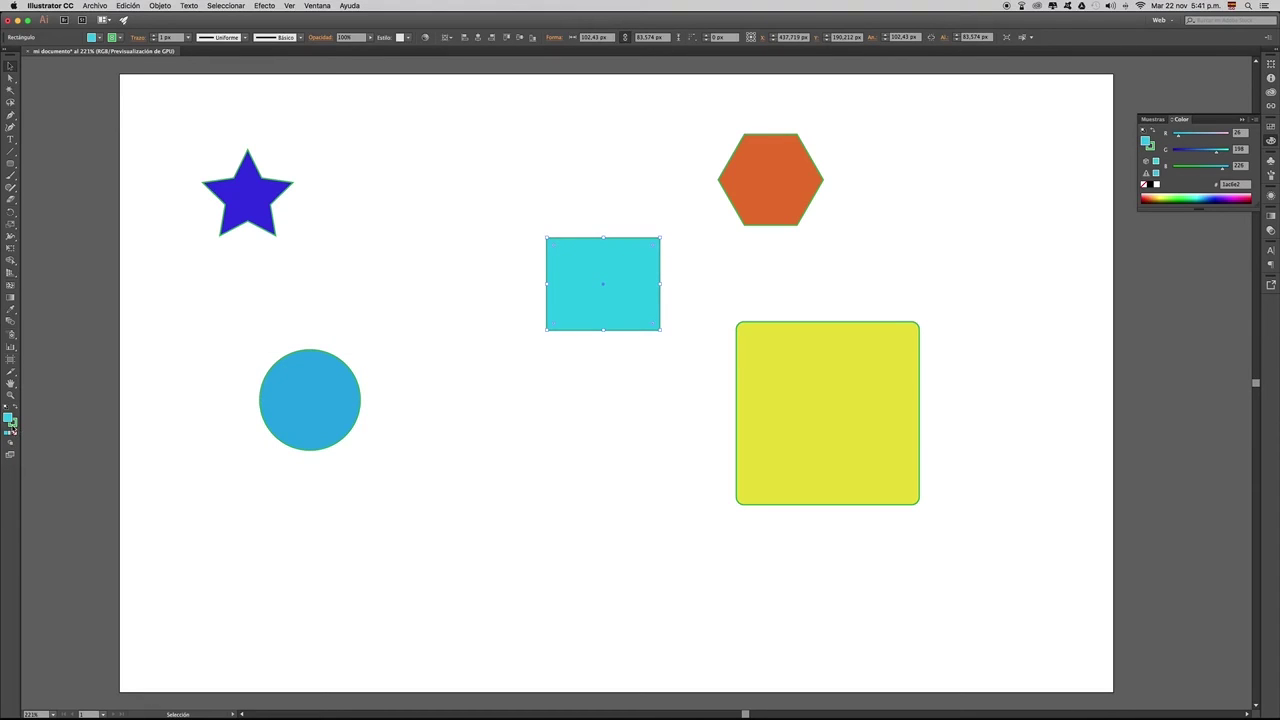
double_click(13, 426)
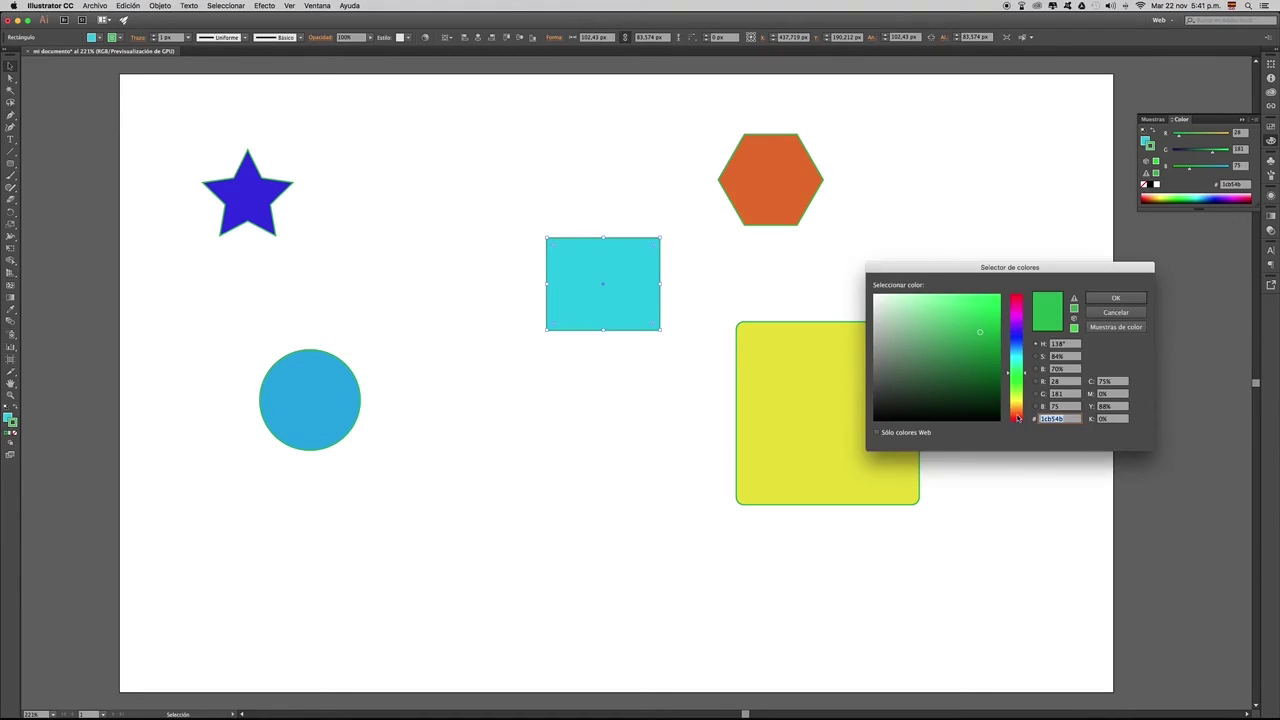
click(1016, 414)
click(1113, 299)
- Recolour the yellow rounded square's stroke bright purple using the colour picker
click(829, 366)
double_click(13, 424)
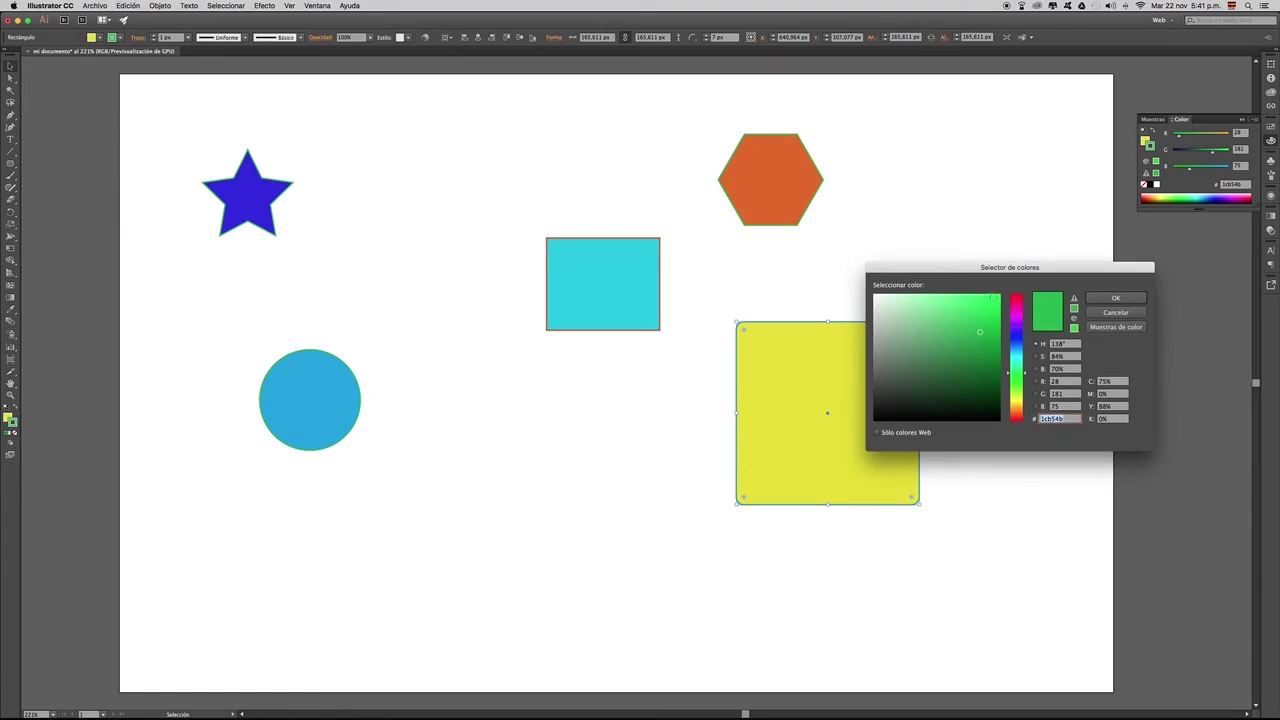
click(1017, 320)
click(989, 308)
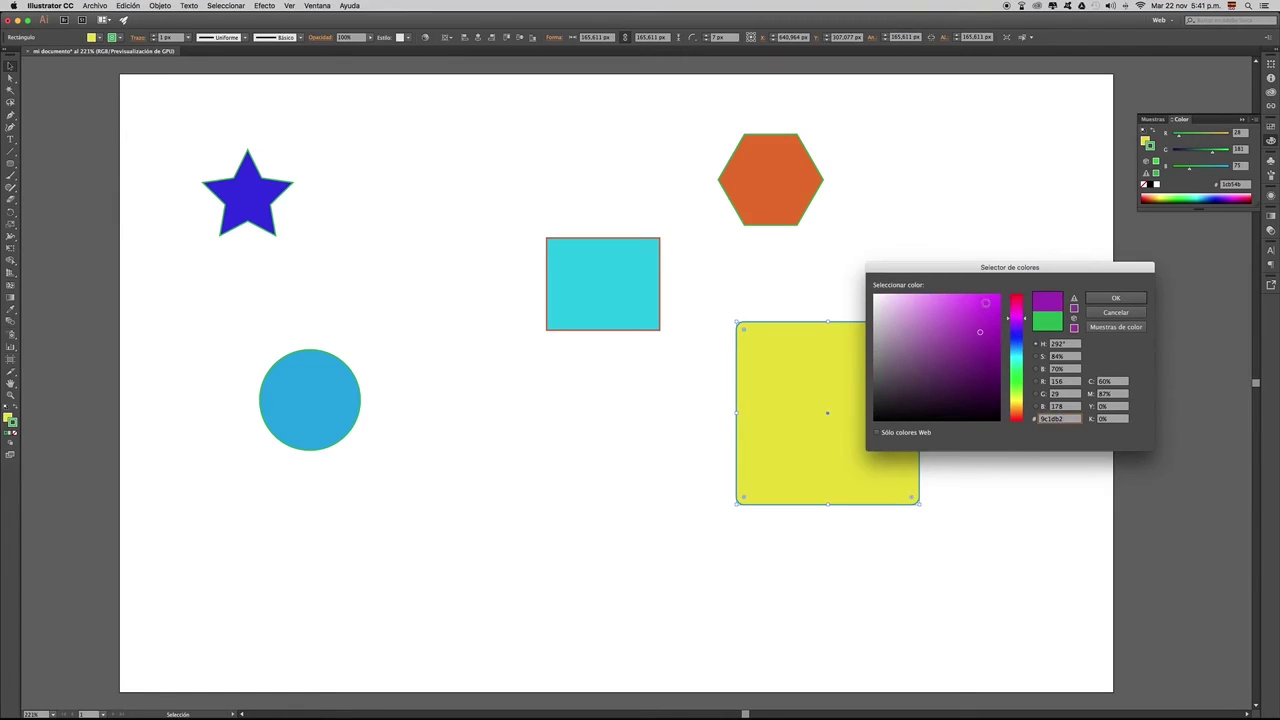
click(1136, 298)
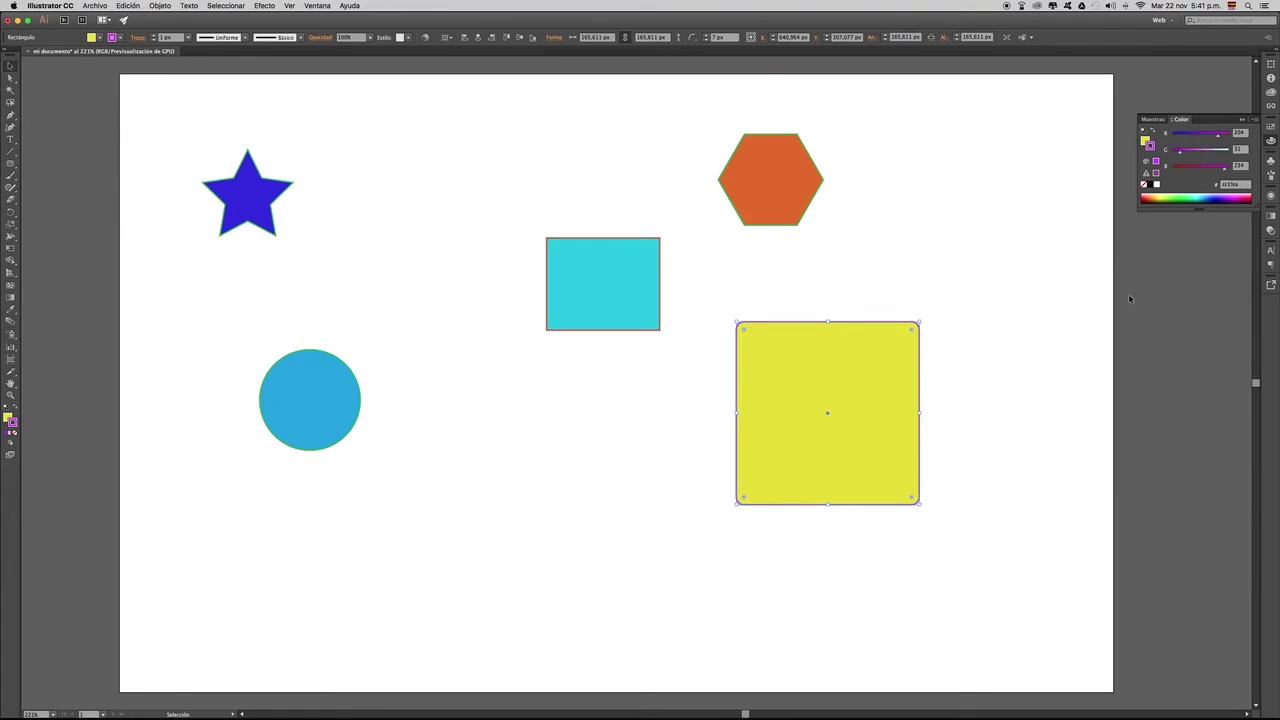